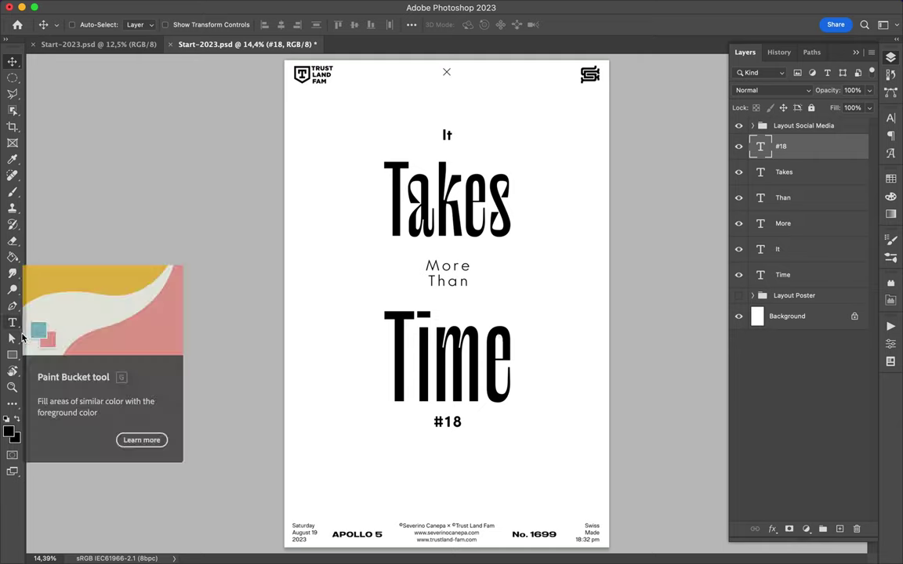
- Draw two white-filled stroked rectangles as ruled bands across the poster
{"action": "left_click", "coordinate": [139, 25]}
{"action": "left_click_drag", "start_coordinate": [794, 296], "coordinate": [793, 135]}
{"action": "left_click_drag", "start_coordinate": [278, 298], "coordinate": [619, 493]}
{"action": "left_click_drag", "start_coordinate": [274, 114], "coordinate": [622, 254]}
- Spread More and Than to opposite ends on one baseline and raise them into their band
{"action": "key", "text": "v"}
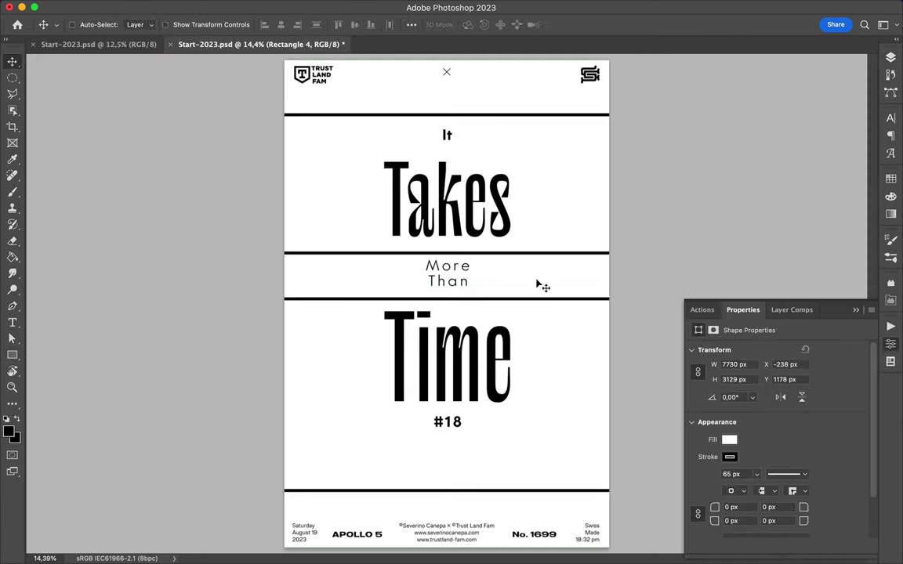
{"action": "left_click", "coordinate": [453, 284]}
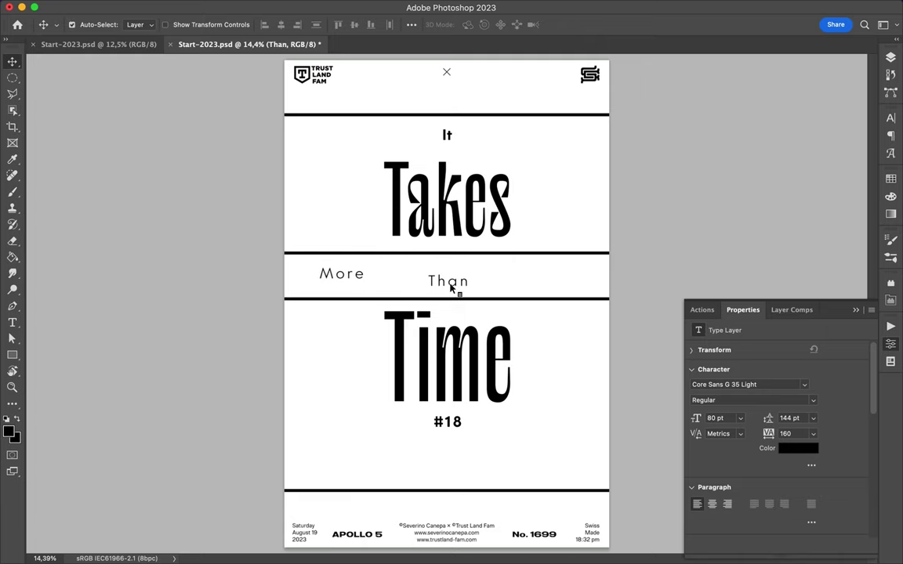
{"action": "left_click_drag", "start_coordinate": [451, 289], "coordinate": [541, 283]}
{"action": "left_click", "coordinate": [342, 273], "text": "shift"}
{"action": "left_click", "coordinate": [354, 24]}
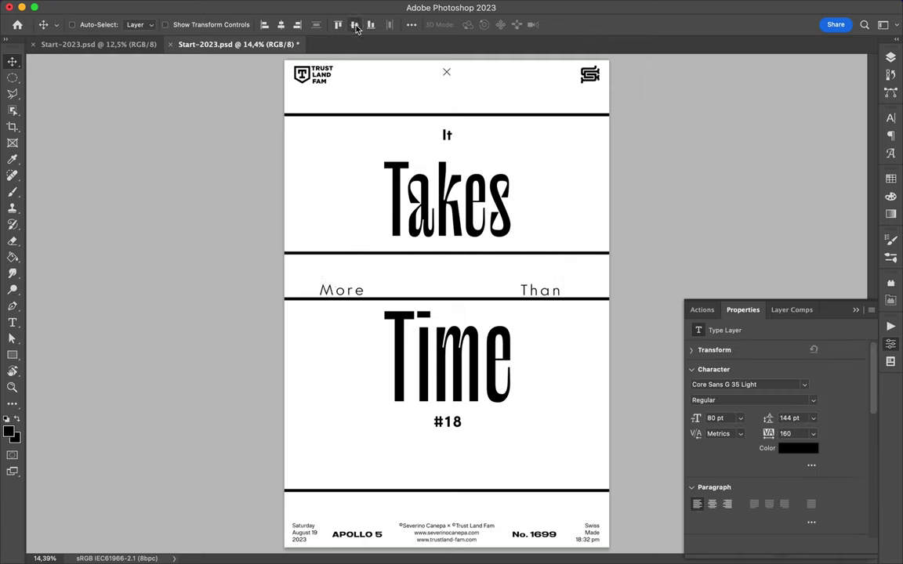
{"action": "left_click_drag", "start_coordinate": [341, 279], "coordinate": [348, 264]}
- Group the More and Than layers
{"action": "left_click", "coordinate": [890, 57]}
{"action": "key", "text": "ctrl+g"}
{"action": "left_click", "coordinate": [412, 25]}
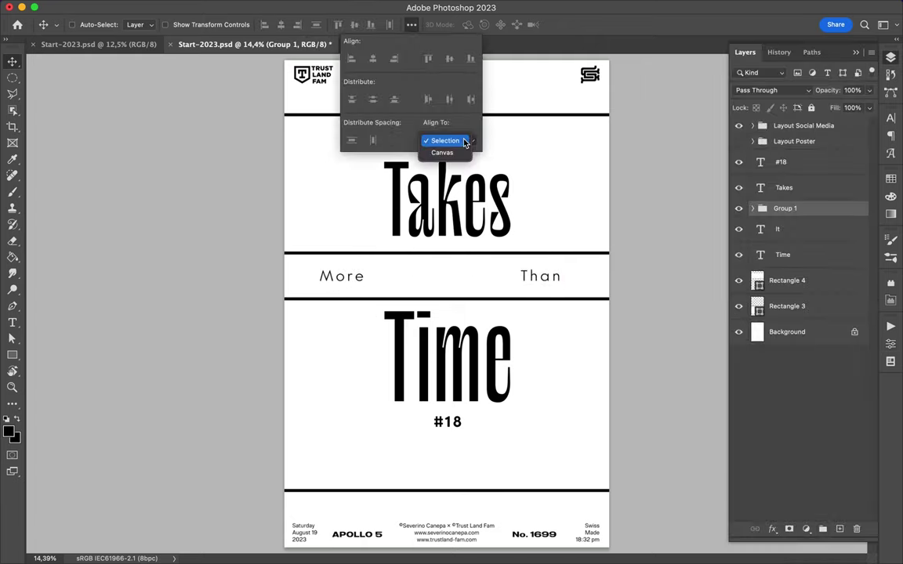
{"action": "key", "text": "Escape"}
- Horizontally centre It, Takes, Time and #18, setting It on the top rule
{"action": "left_click_drag", "start_coordinate": [439, 202], "coordinate": [443, 413]}
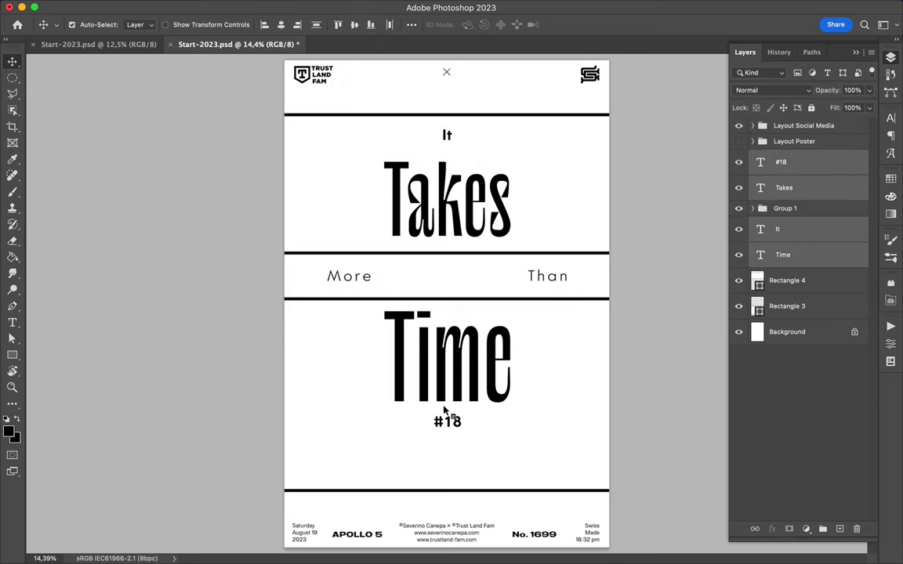
{"action": "left_click", "coordinate": [281, 24]}
{"action": "left_click_drag", "start_coordinate": [447, 198], "coordinate": [447, 192]}
{"action": "mouse_move", "coordinate": [446, 134]}
{"action": "left_mouse_down"}
{"action": "mouse_move", "coordinate": [446, 122]}
{"action": "mouse_move", "coordinate": [456, 127]}
{"action": "left_mouse_up"}
{"action": "key", "text": "u"}
{"action": "key", "text": "v"}
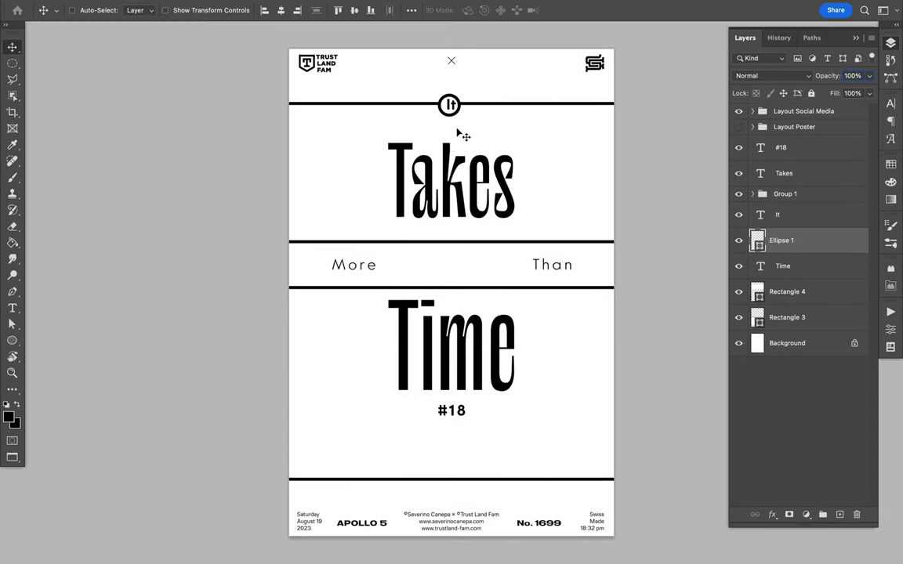
- Centre the ring on It, raise Takes, lower Time and #18, and ellipse around More
{"action": "left_click_drag", "start_coordinate": [455, 110], "coordinate": [457, 110]}
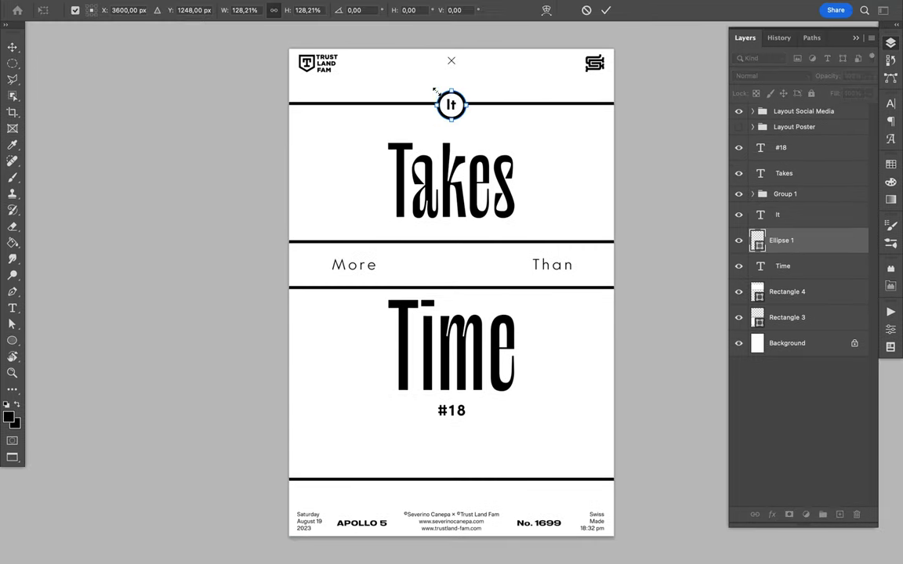
{"action": "left_click_drag", "start_coordinate": [441, 188], "coordinate": [441, 180]}
{"action": "left_click_drag", "start_coordinate": [467, 396], "coordinate": [461, 448]}
{"action": "left_click_drag", "start_coordinate": [468, 378], "coordinate": [468, 392]}
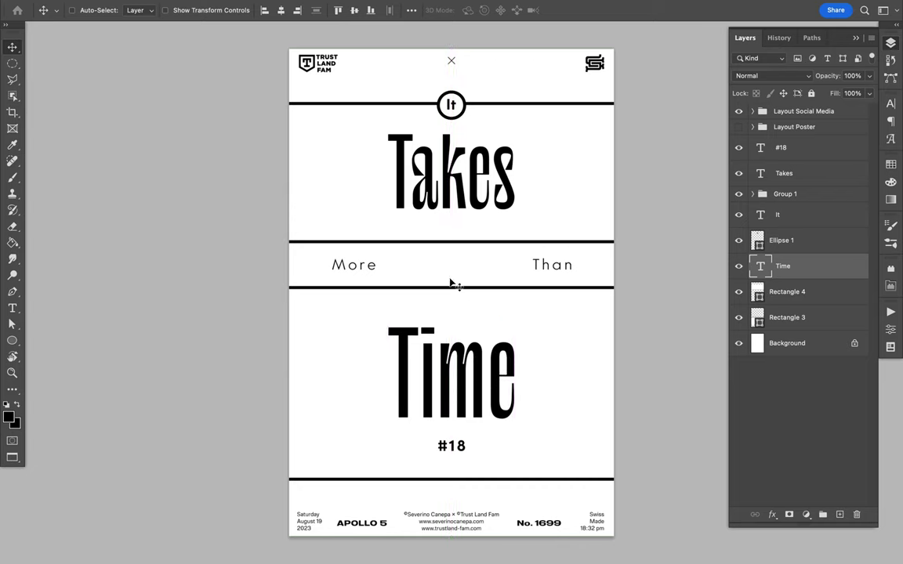
{"action": "key", "text": "u"}
{"action": "left_click_drag", "start_coordinate": [278, 252], "coordinate": [495, 274]}
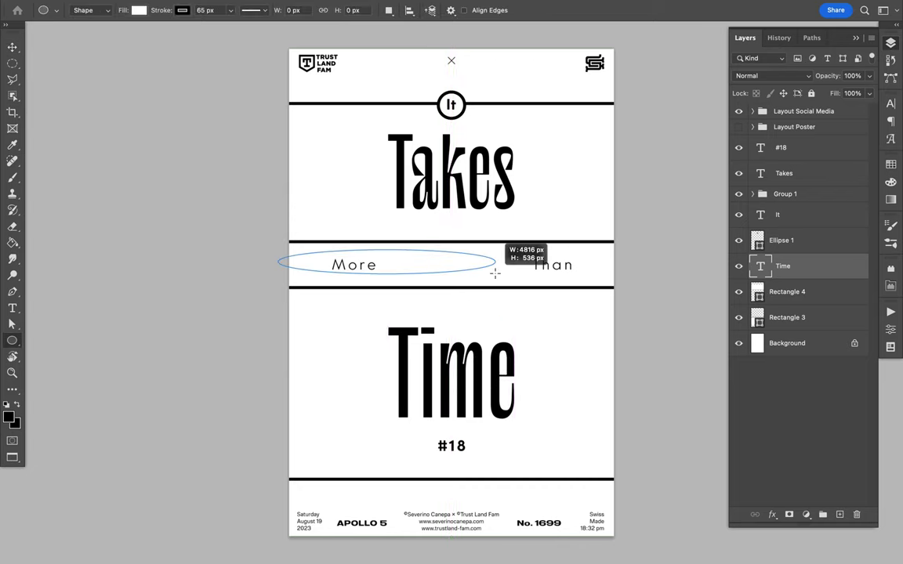
{"action": "key", "text": "p"}
{"action": "left_click", "coordinate": [284, 115]}
{"action": "left_click", "coordinate": [346, 121]}
{"action": "left_click", "coordinate": [292, 145]}
{"action": "left_click", "coordinate": [357, 137]}
{"action": "left_click", "coordinate": [370, 176]}
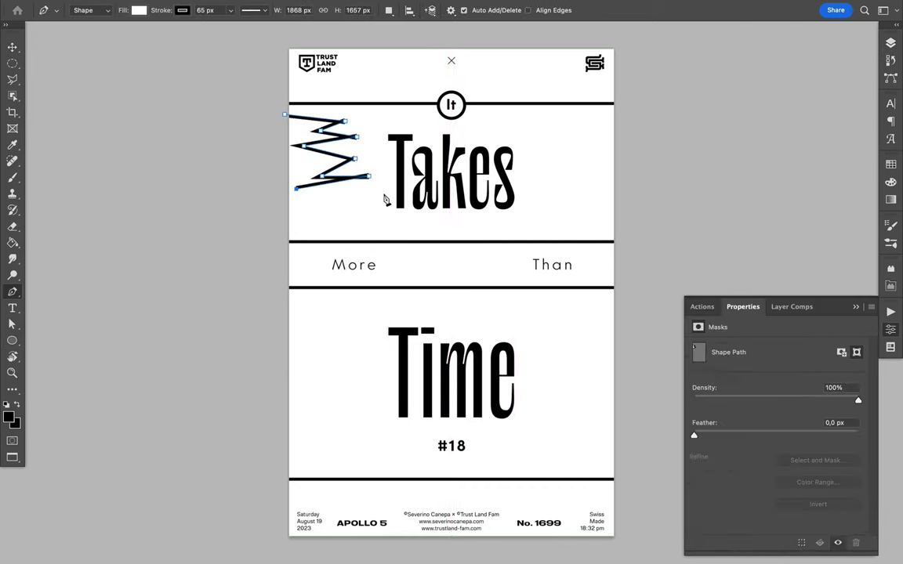
{"action": "left_click", "coordinate": [384, 193]}
{"action": "left_click", "coordinate": [314, 205]}
{"action": "left_click", "coordinate": [383, 208]}
{"action": "left_click", "coordinate": [318, 222]}
{"action": "left_click", "coordinate": [369, 233]}
{"action": "left_click", "coordinate": [272, 105]}
{"action": "key", "text": "a"}
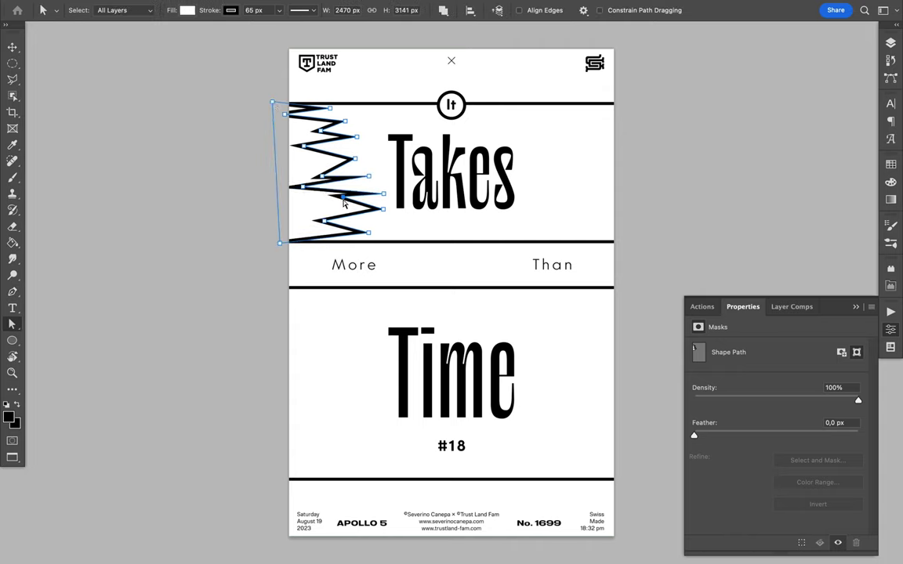
{"action": "left_click_drag", "start_coordinate": [302, 192], "coordinate": [384, 158]}
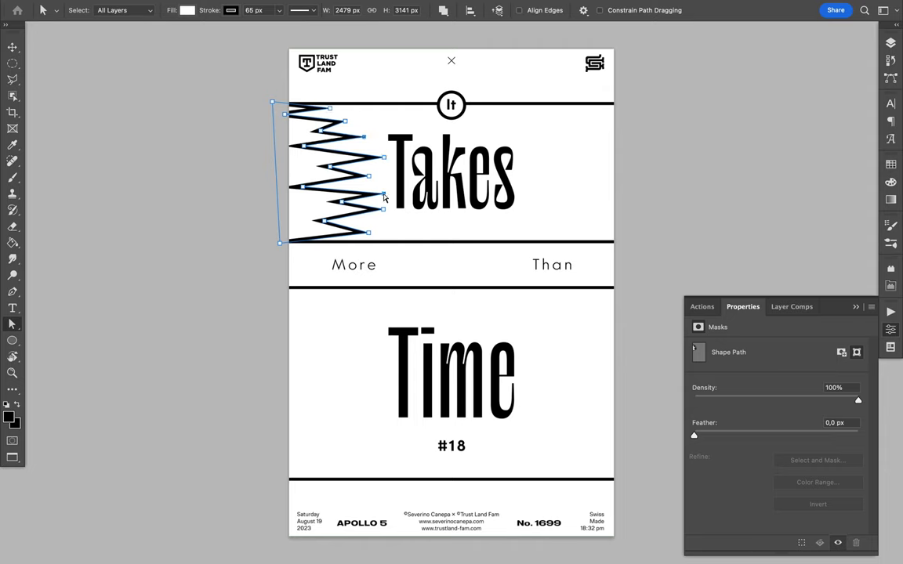
{"action": "left_click", "coordinate": [401, 227]}
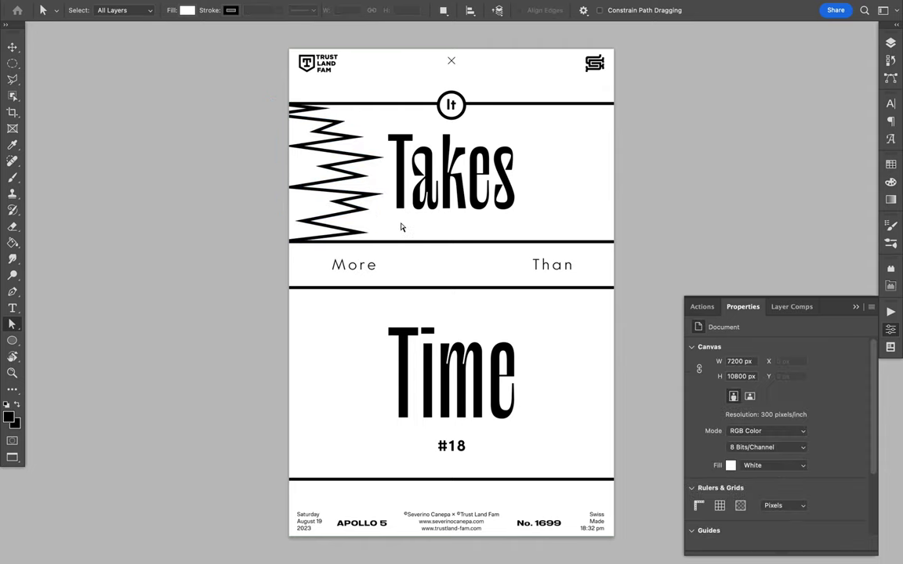
{"action": "left_click", "coordinate": [304, 150]}
{"action": "key", "text": "v"}
{"action": "left_click", "coordinate": [377, 159]}
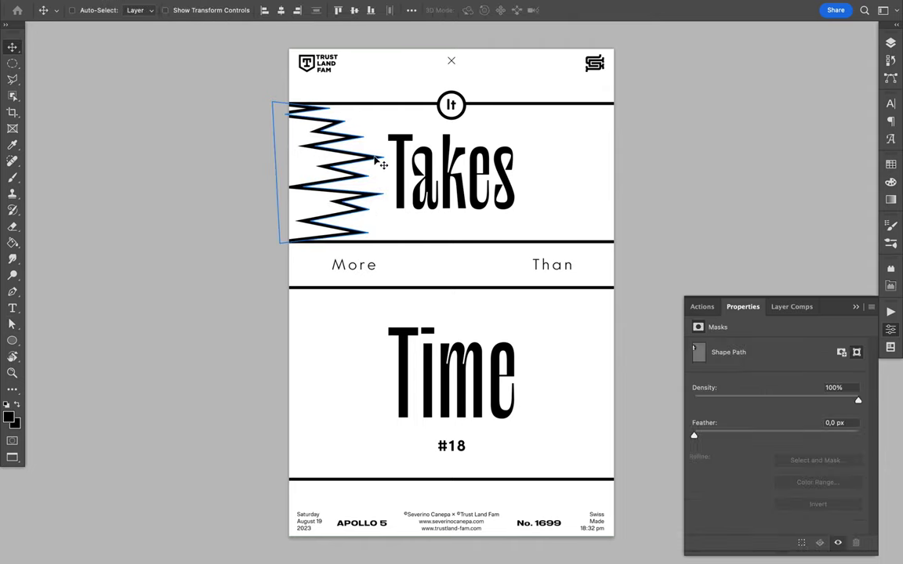
{"action": "left_click", "coordinate": [379, 160]}
{"action": "key", "text": "ctrl+z"}
{"action": "key", "text": "p"}
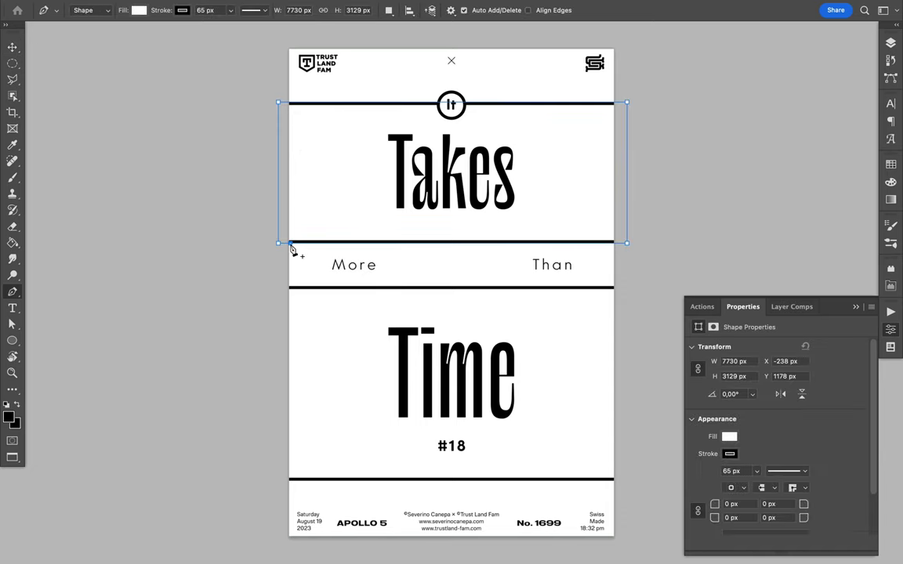
- Zoom in and pen-draw a zigzag from the rule's left end rightward under Takes
{"action": "key", "text": "ctrl+plus"}
{"action": "left_click", "coordinate": [238, 259]}
{"action": "left_click", "coordinate": [248, 218]}
{"action": "left_click", "coordinate": [260, 211]}
{"action": "left_click", "coordinate": [277, 202]}
{"action": "left_click", "coordinate": [298, 255]}
{"action": "left_click", "coordinate": [311, 229]}
{"action": "left_click", "coordinate": [378, 222]}
{"action": "left_click", "coordinate": [398, 248]}
{"action": "left_click", "coordinate": [422, 223]}
{"action": "left_click", "coordinate": [447, 249]}
{"action": "left_click", "coordinate": [476, 251]}
{"action": "left_click", "coordinate": [489, 225]}
- Continue the zigzag with a tall spike toward the right edge and close the path
{"action": "left_click", "coordinate": [552, 225]}
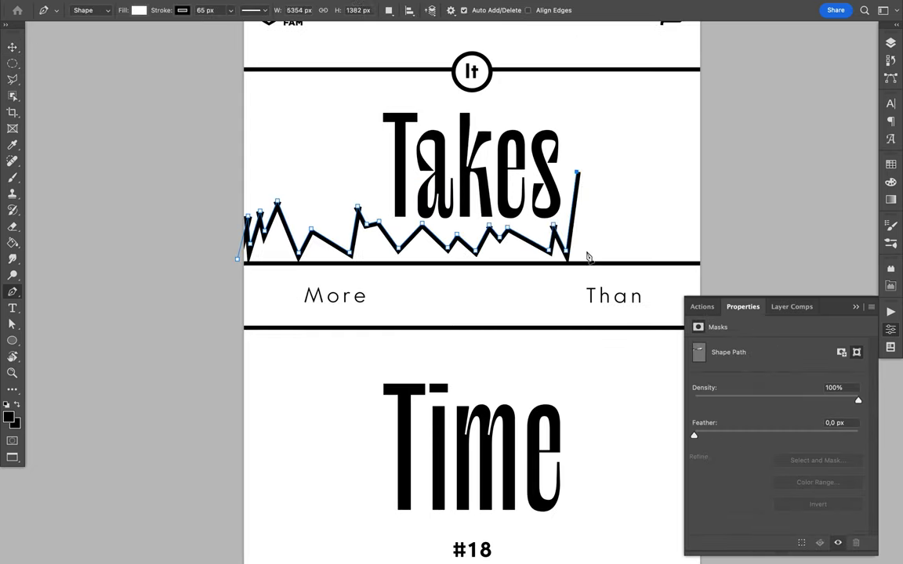
{"action": "left_click", "coordinate": [576, 173]}
{"action": "left_click", "coordinate": [589, 243]}
{"action": "left_click", "coordinate": [636, 196]}
{"action": "left_click", "coordinate": [660, 247]}
{"action": "left_click", "coordinate": [680, 239]}
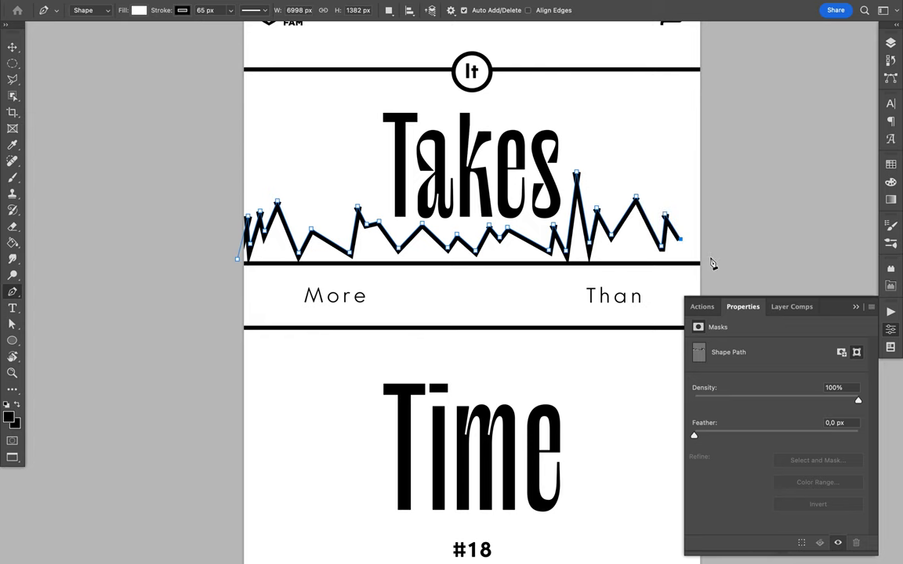
{"action": "left_click", "coordinate": [237, 265]}
- Pull both zigzag ends past the poster edges and reshape the peaks near the right end
{"action": "key", "text": "a"}
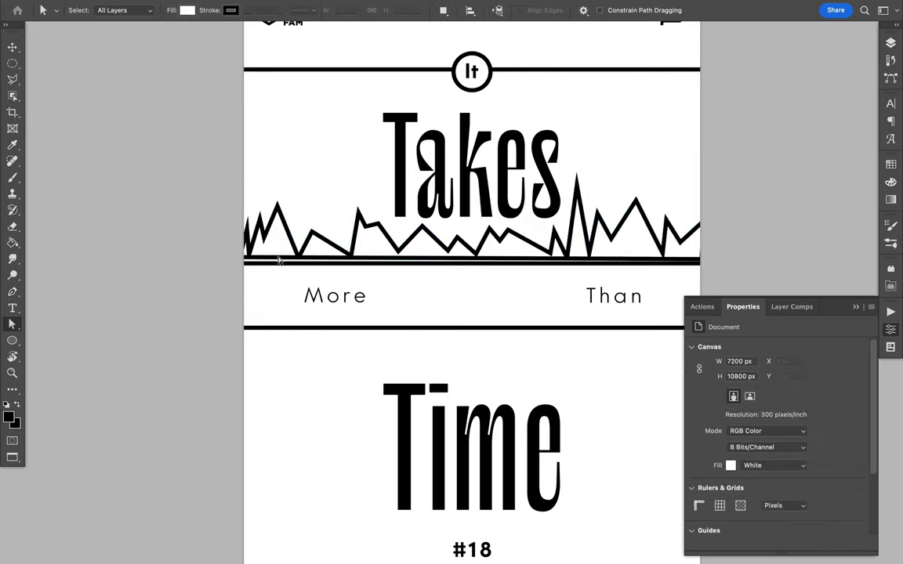
{"action": "left_click_drag", "start_coordinate": [703, 261], "coordinate": [713, 265]}
{"action": "left_click_drag", "start_coordinate": [238, 259], "coordinate": [217, 265]}
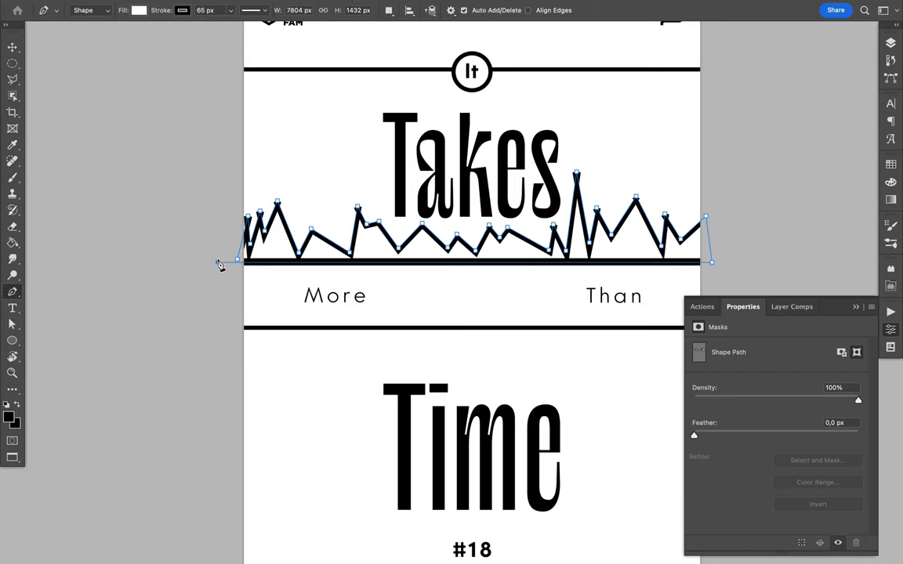
{"action": "key", "text": "v"}
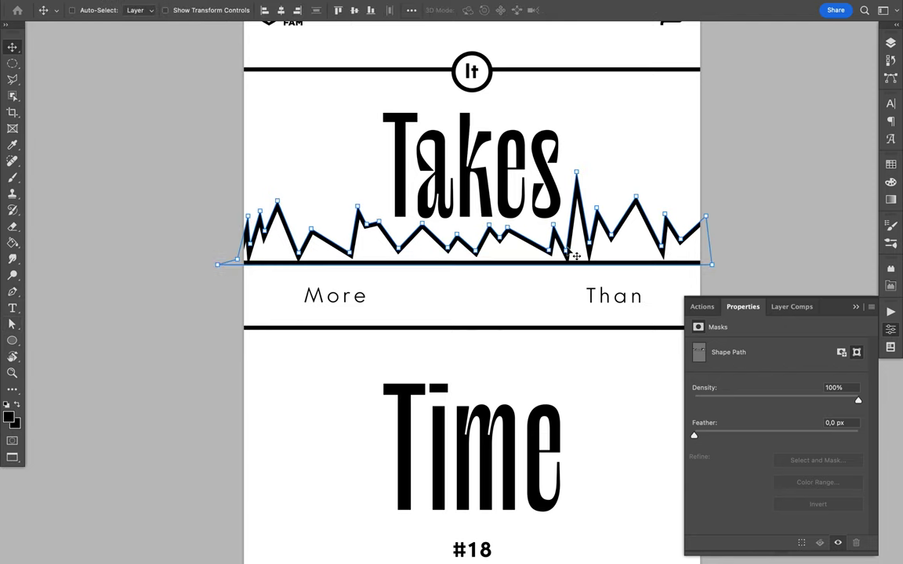
{"action": "key", "text": "a"}
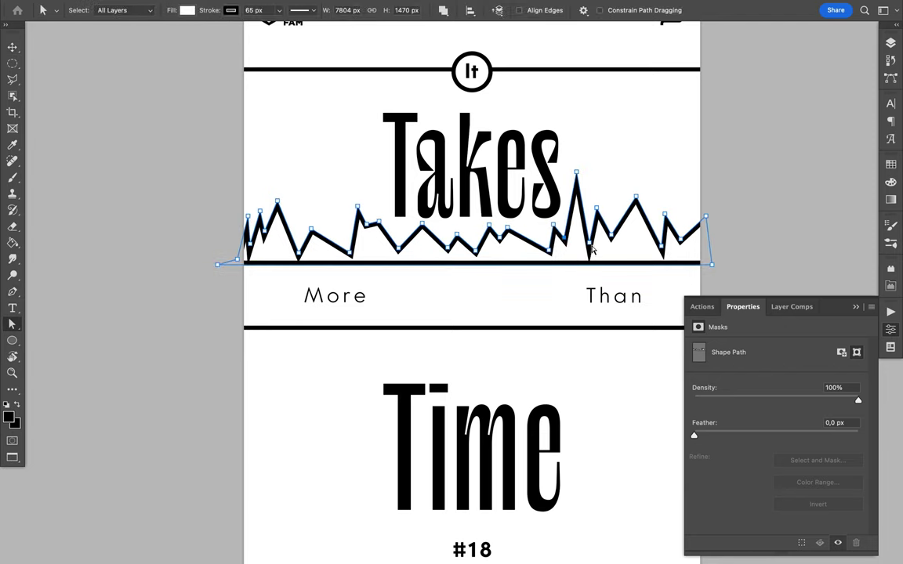
{"action": "left_click_drag", "start_coordinate": [566, 252], "coordinate": [563, 237]}
{"action": "left_click", "coordinate": [300, 254]}
{"action": "left_click", "coordinate": [314, 176]}
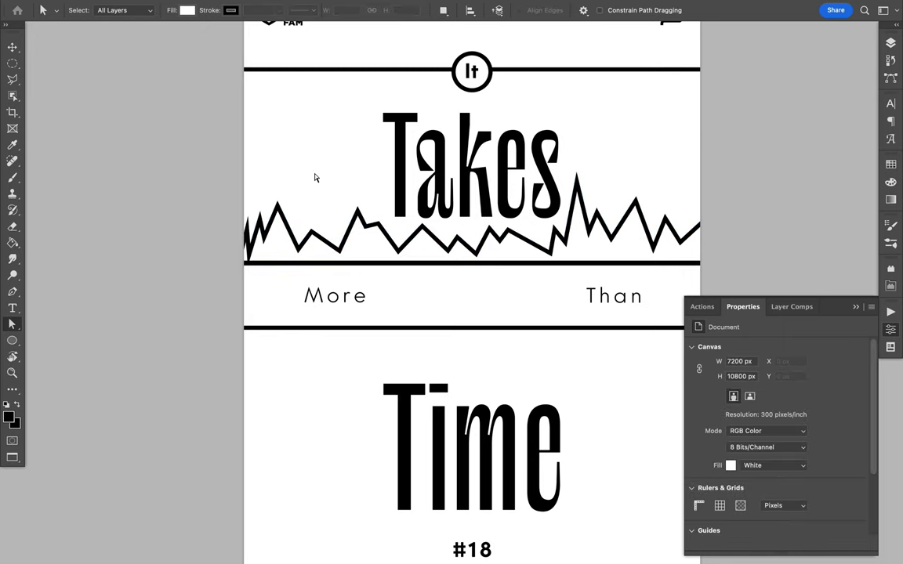
- Begin a wavy pen curve from the left side of the top band
{"action": "scroll", "coordinate": [315, 175], "scroll_direction": "up", "scroll_amount": 3}
{"action": "key", "text": "p"}
{"action": "left_click", "coordinate": [239, 173]}
{"action": "mouse_move", "coordinate": [268, 206]}
{"action": "left_mouse_down"}
{"action": "mouse_move", "coordinate": [295, 195]}
{"action": "mouse_move", "coordinate": [359, 225]}
{"action": "left_mouse_up"}
- Extend the wave across the full poster width and close it on its start point as Shape 3
{"action": "left_click_drag", "start_coordinate": [381, 199], "coordinate": [525, 205]}
{"action": "mouse_move", "coordinate": [547, 190]}
{"action": "left_mouse_down"}
{"action": "mouse_move", "coordinate": [604, 224]}
{"action": "mouse_move", "coordinate": [643, 202]}
{"action": "left_mouse_up"}
{"action": "left_click_drag", "start_coordinate": [660, 193], "coordinate": [681, 197]}
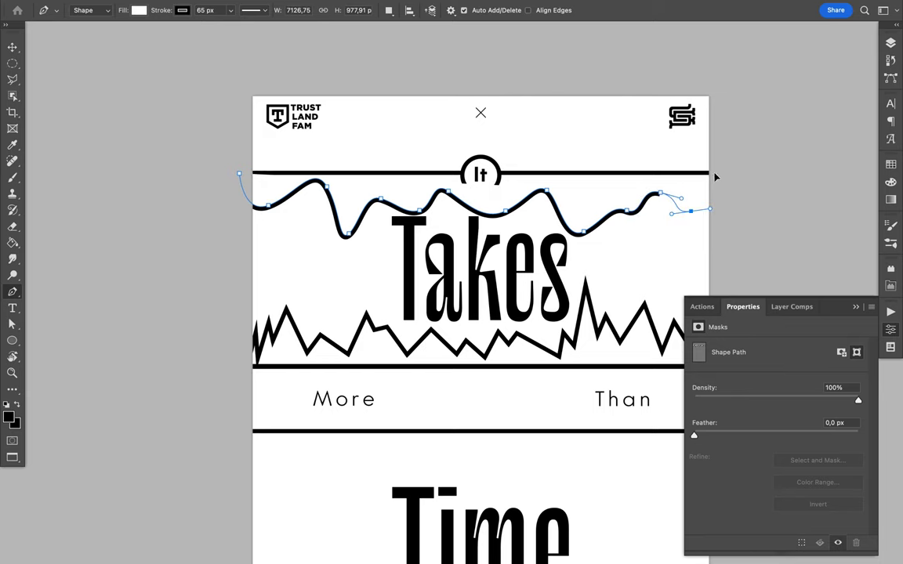
{"action": "left_click", "coordinate": [239, 173]}
{"action": "key", "text": "a"}
{"action": "left_click", "coordinate": [312, 185]}
{"action": "left_click", "coordinate": [382, 237]}
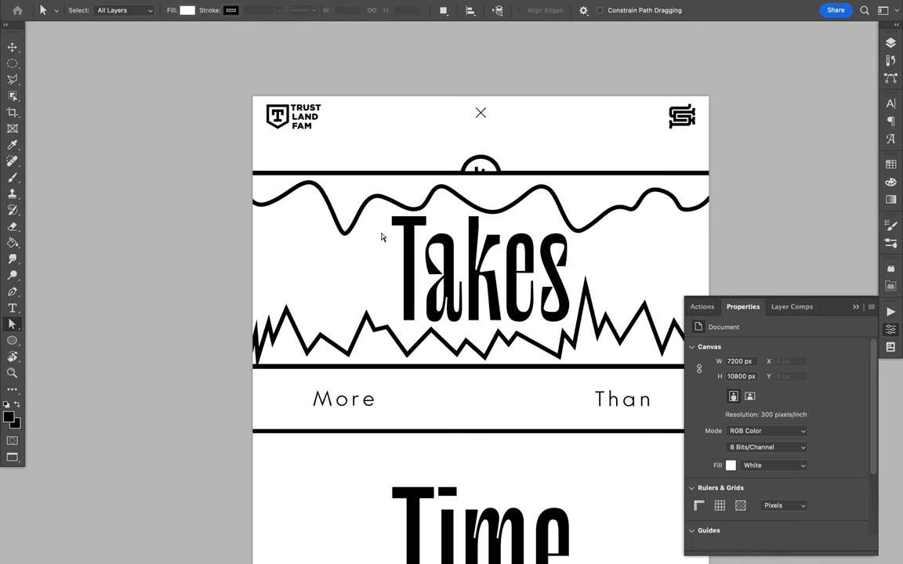
{"action": "key", "text": "v"}
{"action": "left_click", "coordinate": [890, 43]}
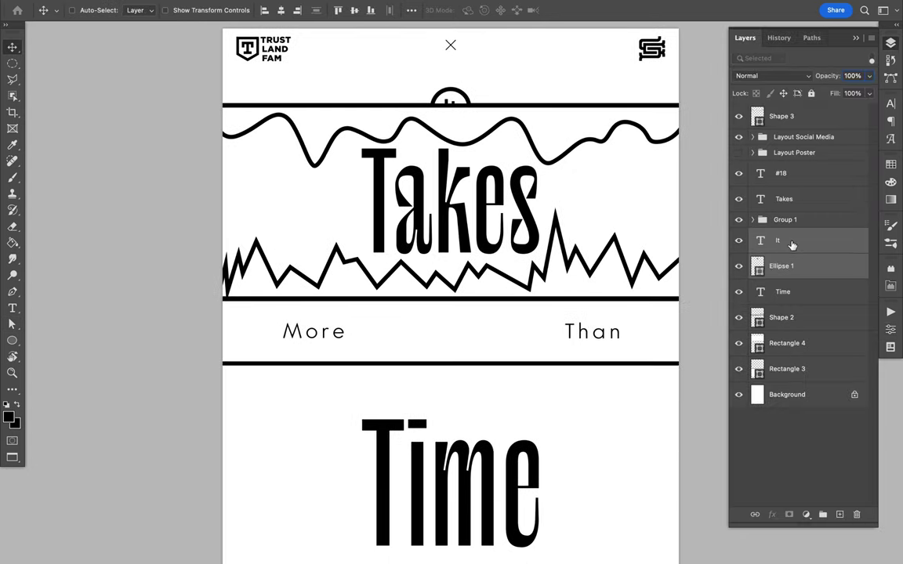
- Move It and Ellipse 1 above the wave layer and fill the wavy band light grey
{"action": "mouse_move", "coordinate": [784, 266]}
{"action": "left_mouse_down"}
{"action": "mouse_move", "coordinate": [780, 164]}
{"action": "mouse_move", "coordinate": [782, 180]}
{"action": "left_mouse_up"}
{"action": "left_click_drag", "start_coordinate": [781, 125], "coordinate": [784, 186]}
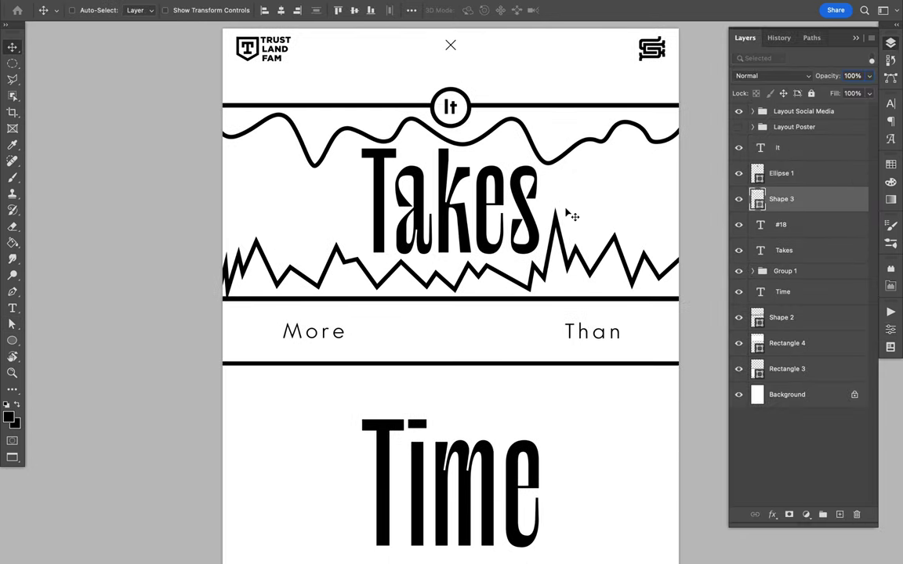
{"action": "key", "text": "a"}
{"action": "left_click", "coordinate": [188, 10]}
{"action": "left_click", "coordinate": [157, 118]}
{"action": "left_click", "coordinate": [781, 318]}
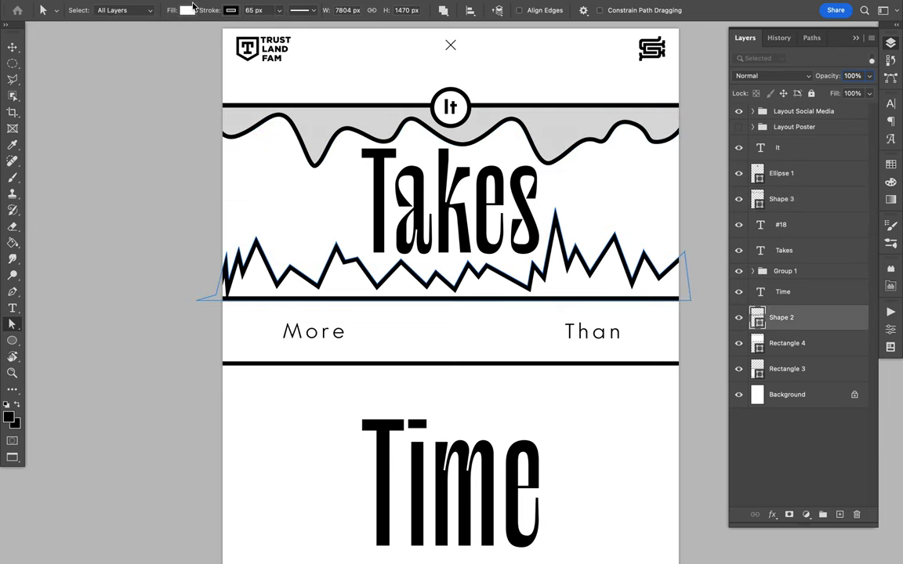
- Fill the zigzag band (Shape 2) bright green
{"action": "left_click", "coordinate": [188, 9]}
{"action": "left_click", "coordinate": [156, 118]}
{"action": "scroll", "coordinate": [417, 329], "scroll_direction": "down", "scroll_amount": 1}
{"action": "scroll", "coordinate": [369, 278], "scroll_direction": "down", "scroll_amount": 3}
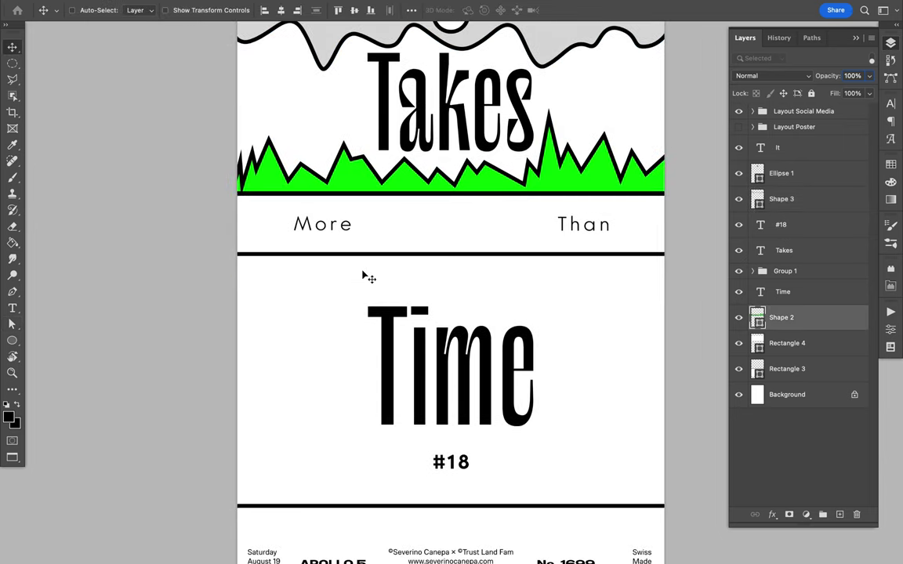
{"action": "key", "text": "p"}
{"action": "left_click", "coordinate": [238, 427]}
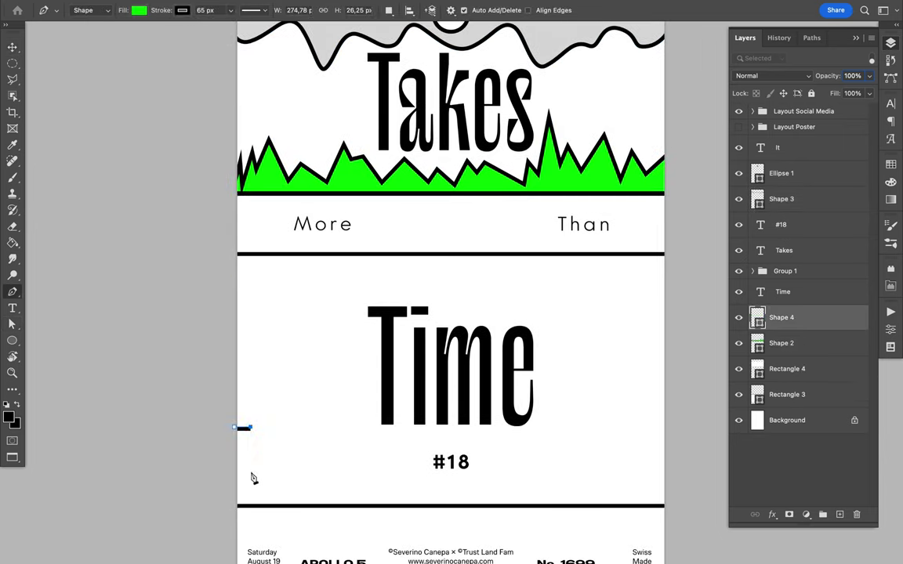
- Pen-trace the skyline from the left edge through stepped rooftops behind Time
{"action": "left_click", "coordinate": [267, 483]}
{"action": "left_click", "coordinate": [282, 366]}
{"action": "left_click", "coordinate": [294, 427]}
{"action": "left_click", "coordinate": [320, 427]}
{"action": "left_click", "coordinate": [320, 339]}
{"action": "left_click", "coordinate": [352, 293]}
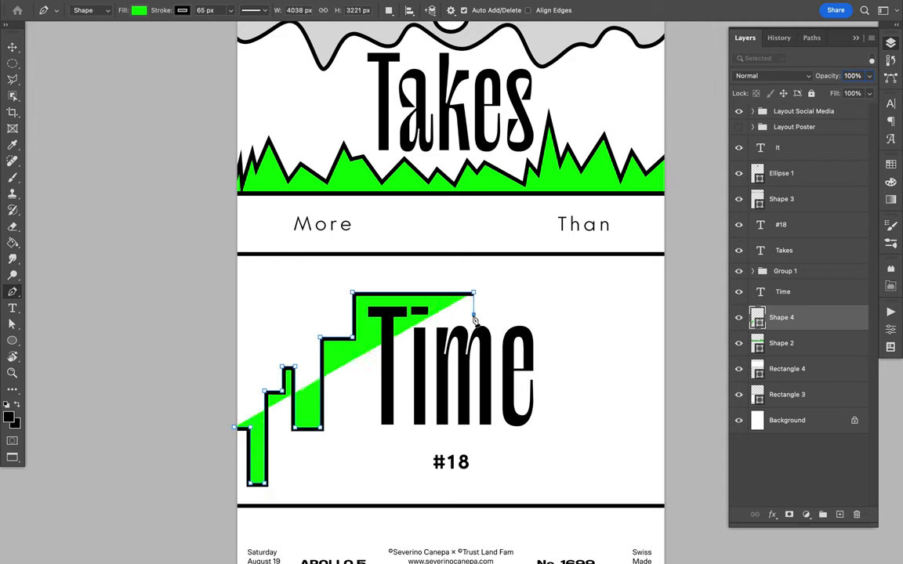
{"action": "left_click", "coordinate": [473, 292]}
{"action": "left_click", "coordinate": [535, 306]}
- Continue the skyline steps to the right edge, run the base back left, and close it
{"action": "left_click", "coordinate": [553, 389]}
{"action": "left_click", "coordinate": [594, 460]}
{"action": "left_click", "coordinate": [641, 463]}
{"action": "left_click", "coordinate": [641, 405]}
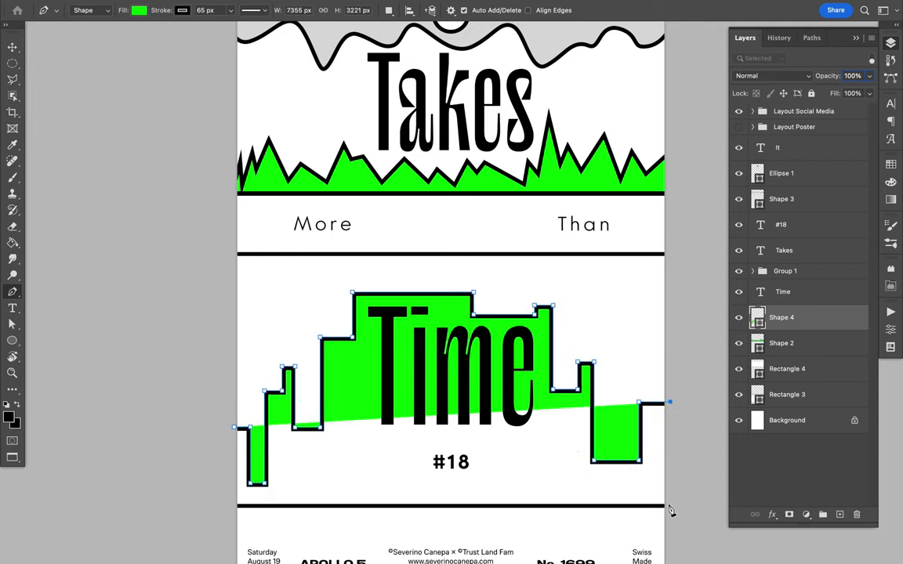
{"action": "left_click", "coordinate": [668, 503]}
{"action": "left_click", "coordinate": [238, 503]}
{"action": "left_click", "coordinate": [237, 427]}
- Raise a rooftop step beside the tallest block and push the right-hand buildings further right
{"action": "key", "text": "a"}
{"action": "left_click", "coordinate": [395, 508]}
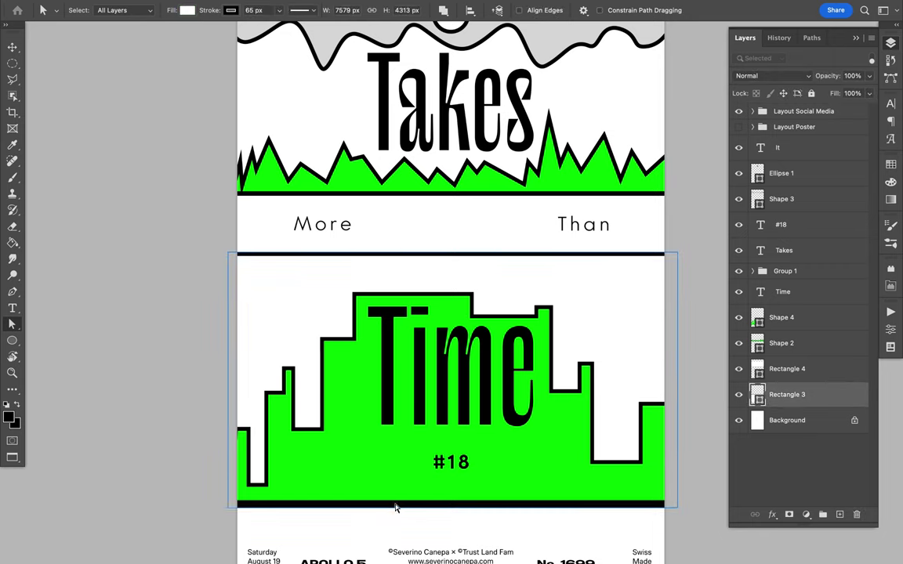
{"action": "double_click", "coordinate": [665, 499]}
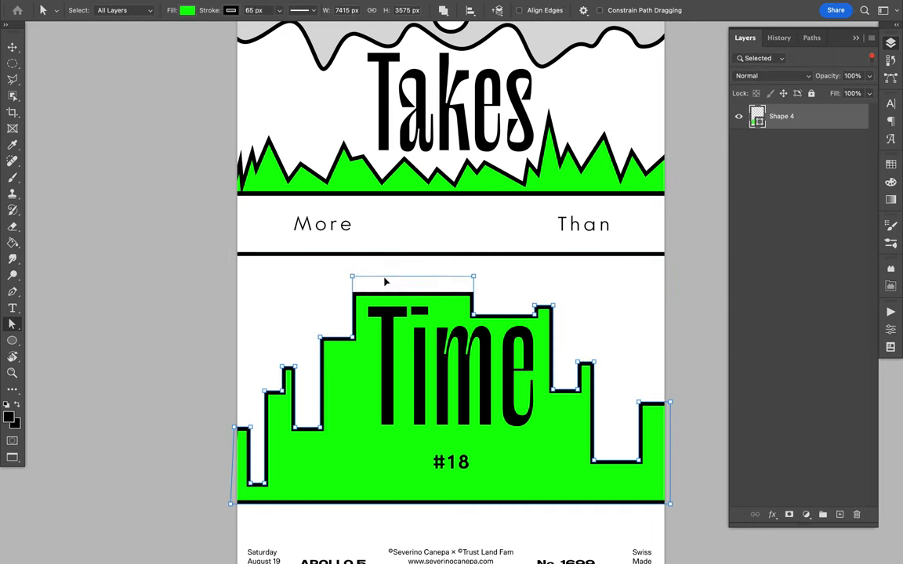
{"action": "left_click_drag", "start_coordinate": [502, 314], "coordinate": [502, 302]}
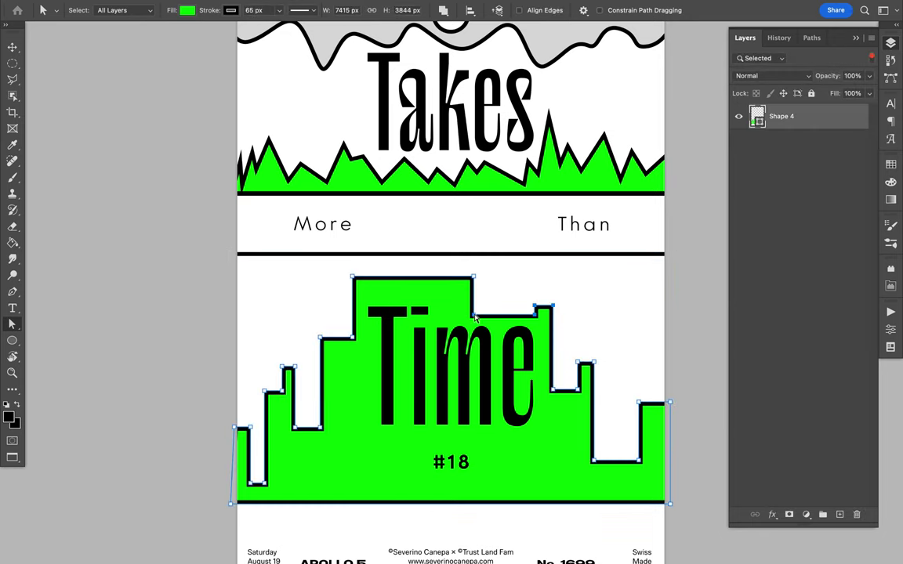
{"action": "left_click_drag", "start_coordinate": [594, 368], "coordinate": [619, 439]}
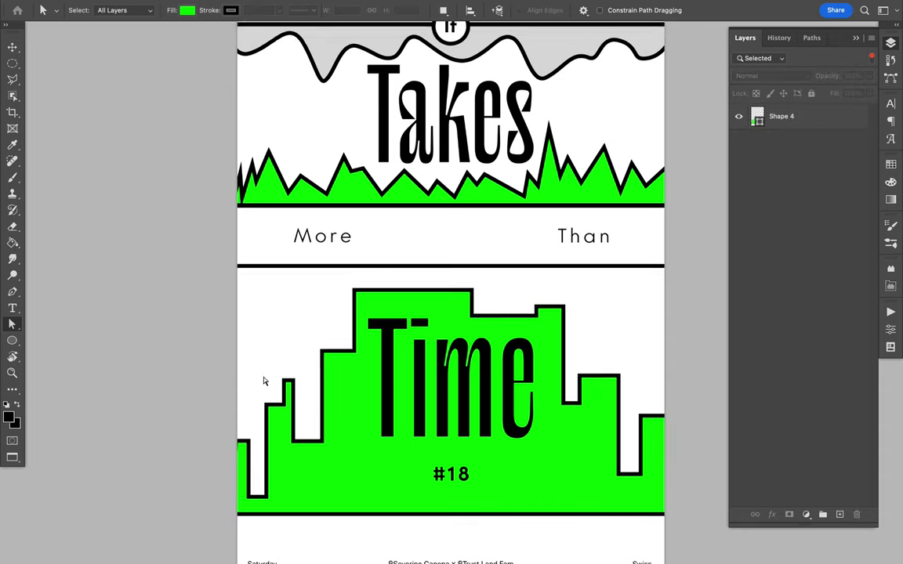
{"action": "scroll", "coordinate": [262, 378], "scroll_direction": "down", "scroll_amount": 3}
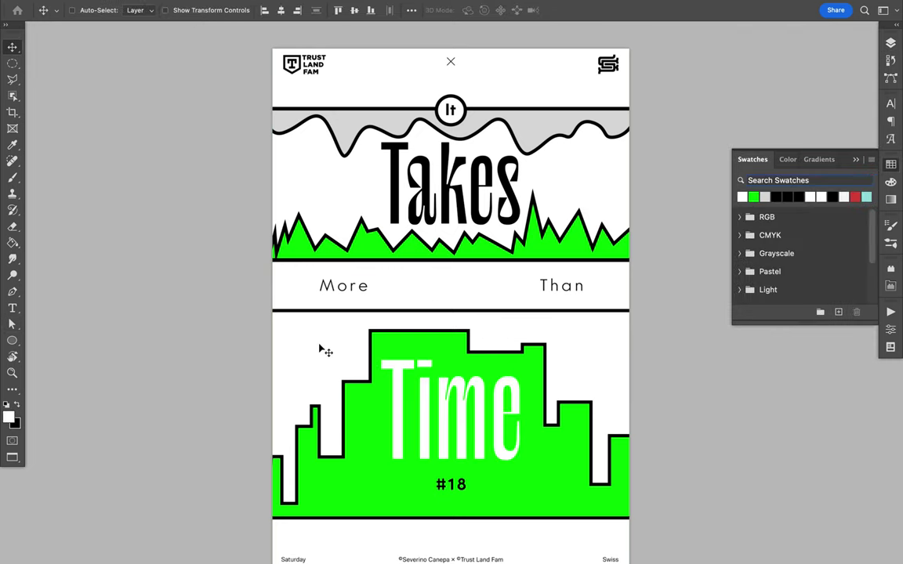
{"action": "key", "text": "p"}
{"action": "left_click", "coordinate": [270, 309]}
- Pen-draw a jagged band beneath the rule above Time and fill it light grey
{"action": "left_click", "coordinate": [641, 309]}
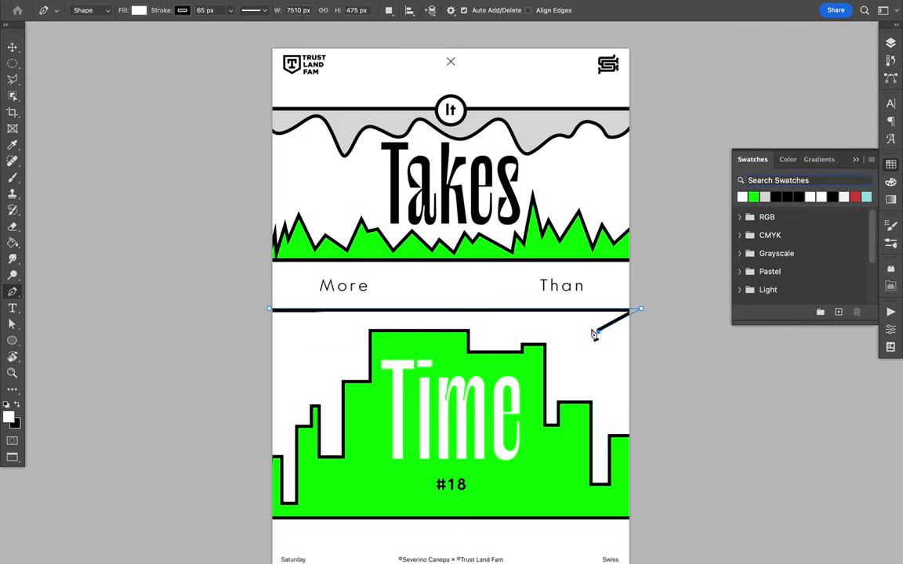
{"action": "left_click", "coordinate": [466, 340]}
{"action": "left_click", "coordinate": [355, 339]}
{"action": "left_click", "coordinate": [271, 334]}
{"action": "left_click", "coordinate": [269, 309]}
{"action": "left_click", "coordinate": [138, 11]}
- Move the grey band layer beneath the skyline and lower a right-hand anchor of its edge
{"action": "key", "text": "a"}
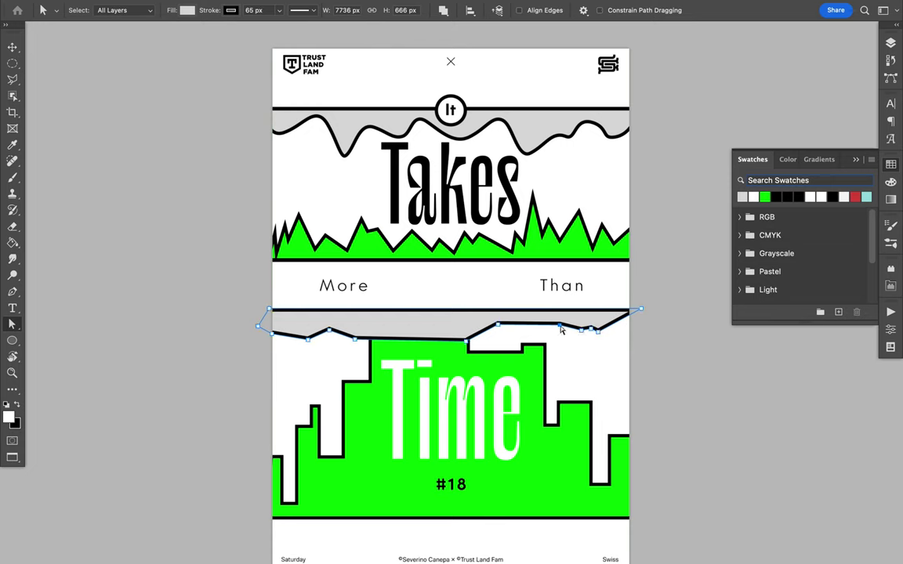
{"action": "left_click", "coordinate": [890, 42]}
{"action": "left_click", "coordinate": [872, 60]}
{"action": "left_click_drag", "start_coordinate": [782, 317], "coordinate": [781, 357]}
{"action": "key", "text": "v"}
{"action": "key", "text": "a"}
{"action": "left_click_drag", "start_coordinate": [559, 325], "coordinate": [558, 354]}
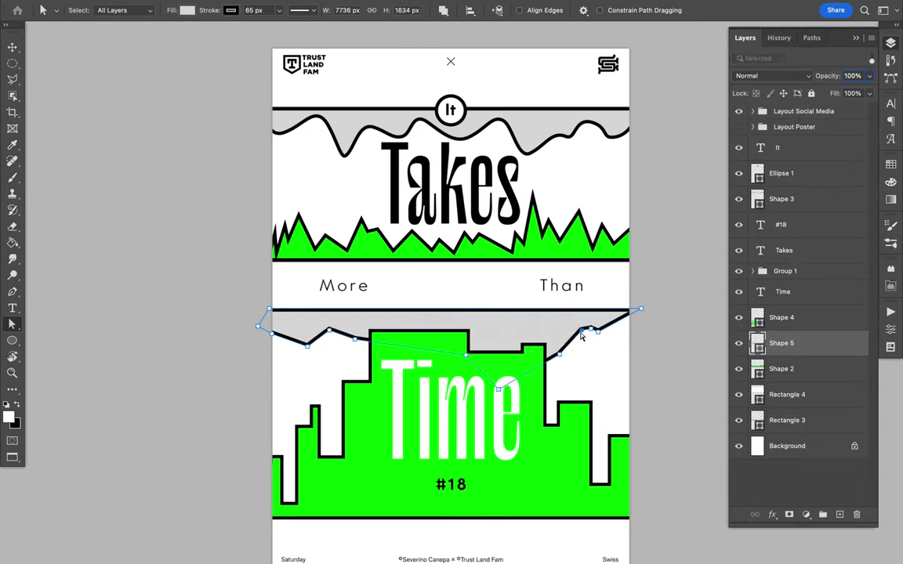
{"action": "left_click", "coordinate": [619, 369]}
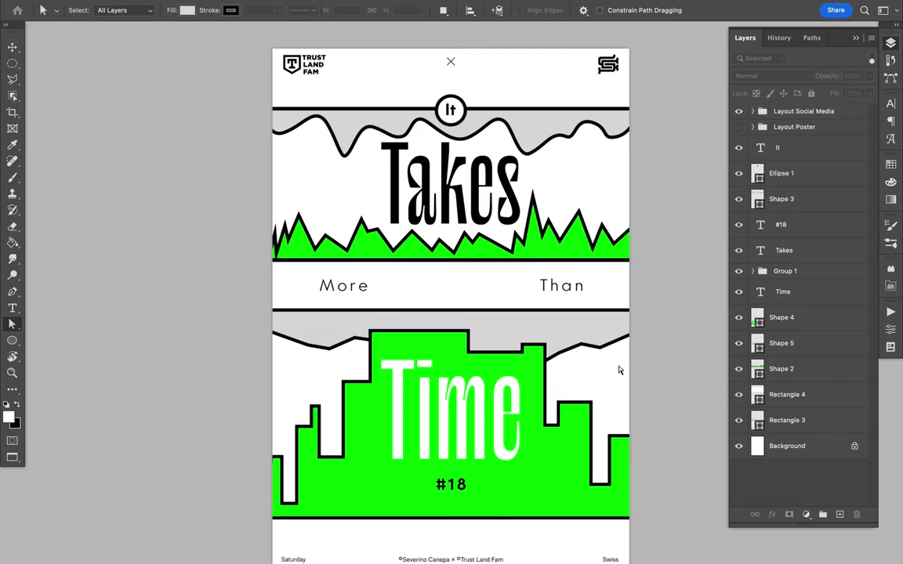
- Select the skyline shape and fill it white from the swatches
{"action": "scroll", "coordinate": [478, 360], "scroll_direction": "down", "scroll_amount": 1}
{"action": "scroll", "coordinate": [629, 365], "scroll_direction": "down", "scroll_amount": 4}
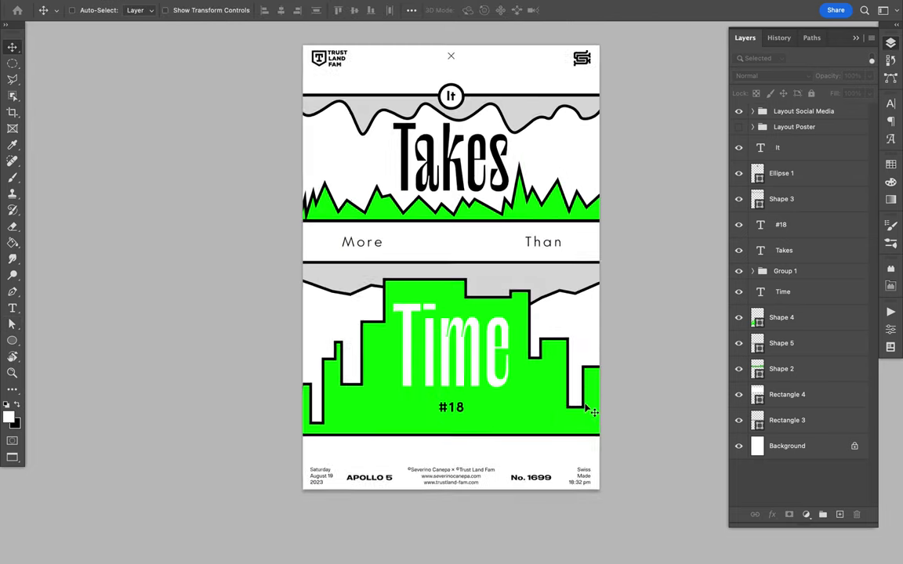
{"action": "left_click_drag", "start_coordinate": [666, 456], "coordinate": [577, 408]}
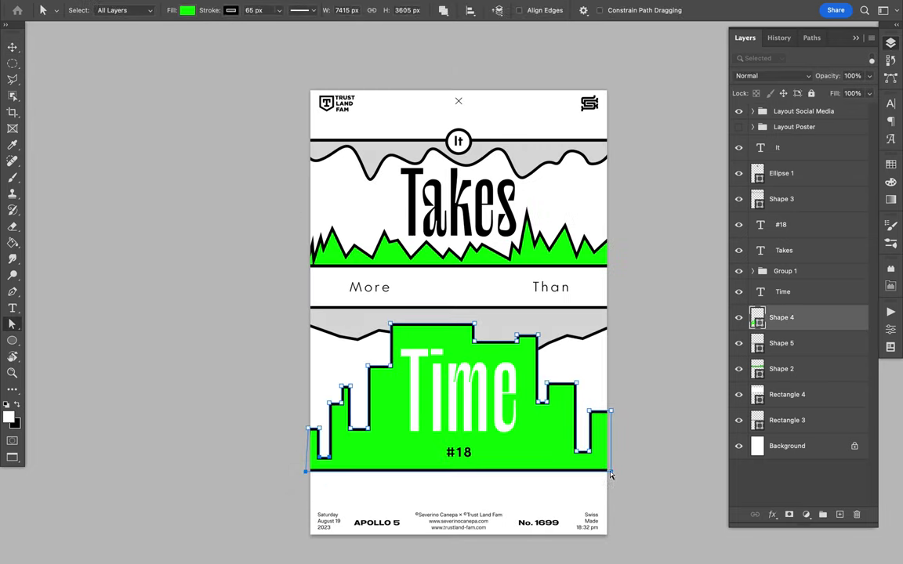
{"action": "key", "text": "v"}
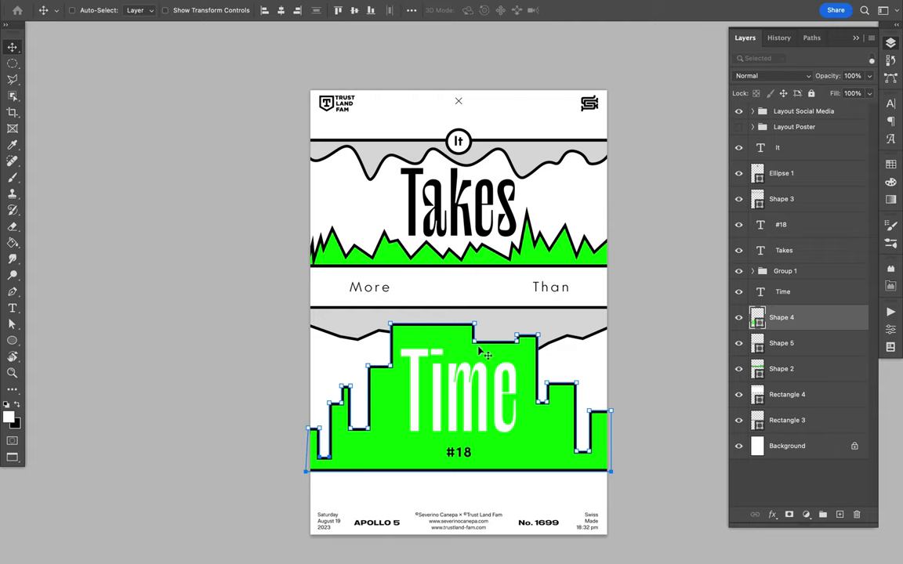
{"action": "key", "text": "a"}
{"action": "left_click", "coordinate": [890, 163]}
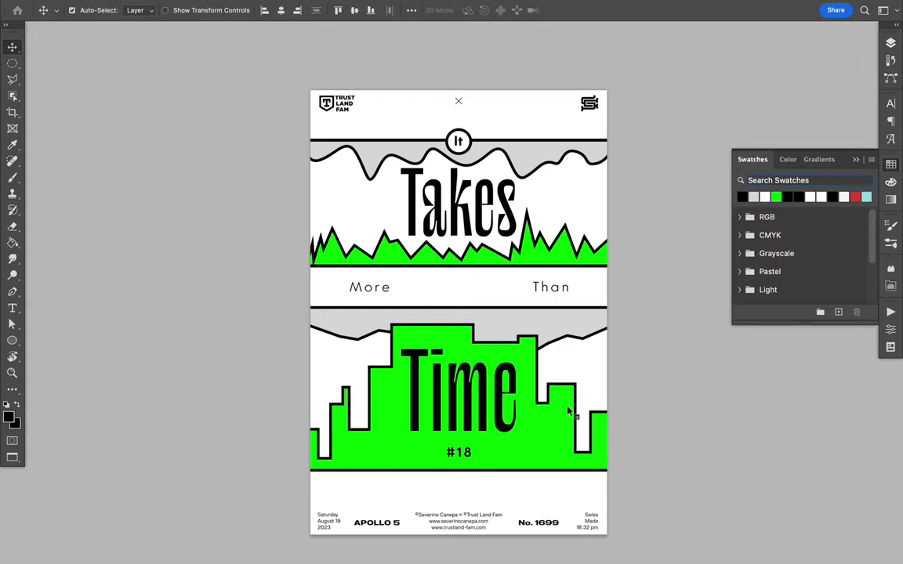
{"action": "left_click", "coordinate": [764, 197]}
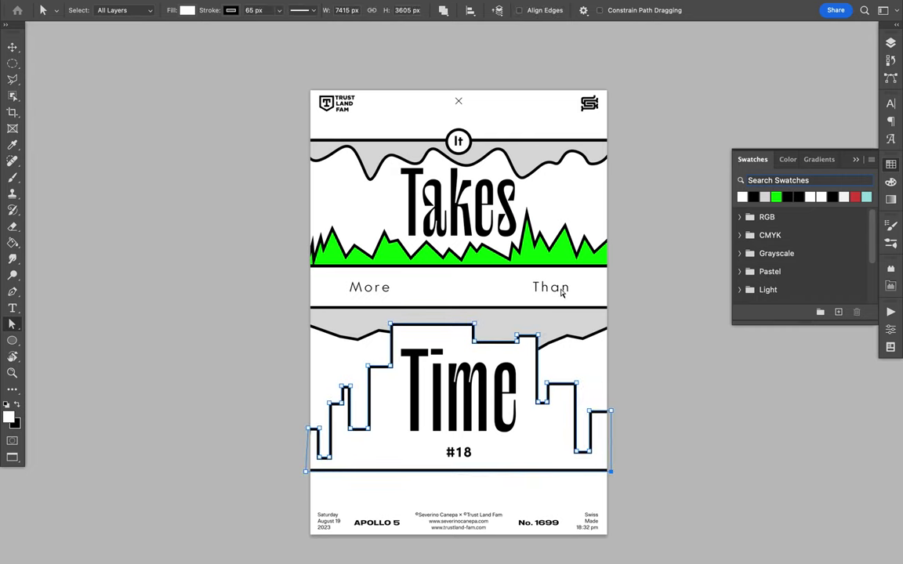
- Draw a rectangle across the lower skyline, reorder it in Layers, and fill it bright green
{"action": "key", "text": "m"}
{"action": "key", "text": "u"}
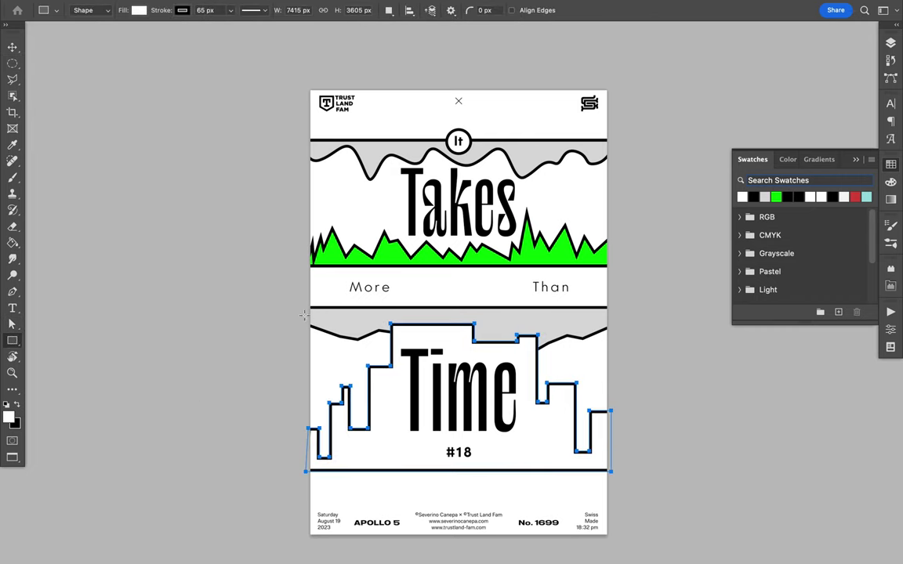
{"action": "left_click_drag", "start_coordinate": [304, 316], "coordinate": [633, 462]}
{"action": "left_click", "coordinate": [891, 43]}
{"action": "left_click_drag", "start_coordinate": [796, 424], "coordinate": [796, 369]}
{"action": "left_click", "coordinate": [890, 164]}
{"action": "left_click", "coordinate": [741, 197]}
{"action": "key", "text": "v"}
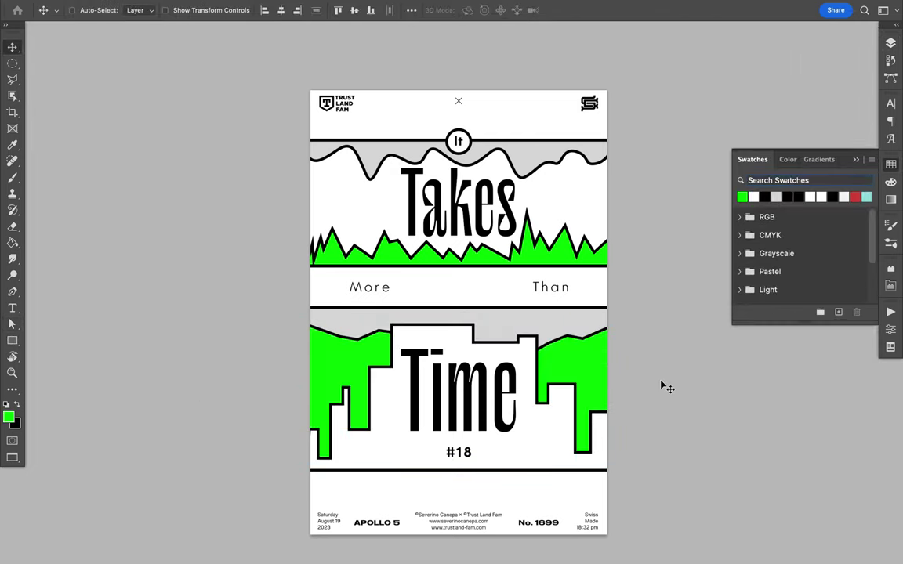
{"action": "key", "text": "a"}
{"action": "left_click", "coordinate": [554, 459]}
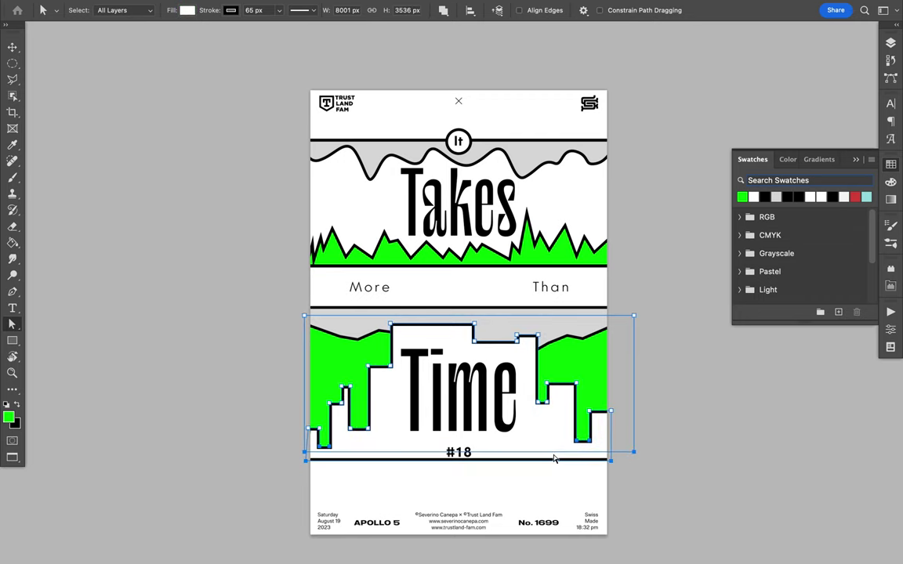
- Duplicate the It circle onto the lower rule under '#18' and fit the text inside it
{"action": "key", "text": "v"}
{"action": "left_click_drag", "start_coordinate": [459, 141], "coordinate": [459, 453]}
{"action": "left_click", "coordinate": [890, 44]}
{"action": "left_click_drag", "start_coordinate": [783, 169], "coordinate": [774, 172]}
{"action": "left_click", "coordinate": [890, 103]}
{"action": "left_click", "coordinate": [837, 151]}
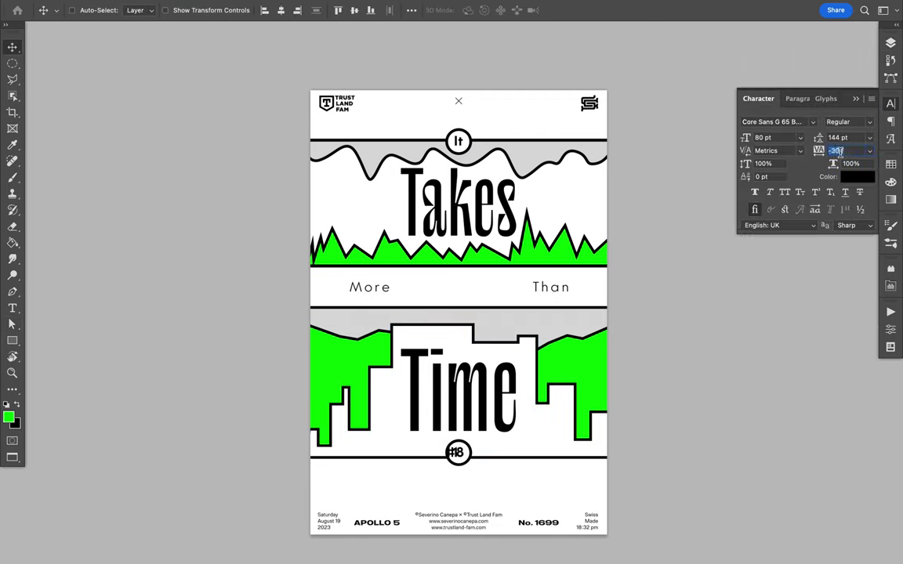
{"action": "left_click_drag", "start_coordinate": [462, 468], "coordinate": [464, 469]}
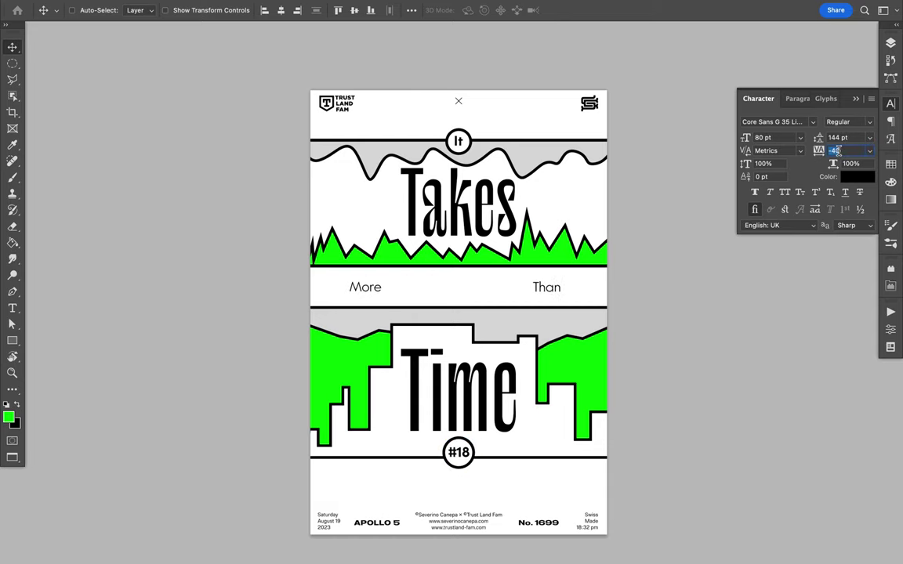
- Set 'More' and 'Than' in Core Sans G 95 Black
{"action": "left_click", "coordinate": [812, 122]}
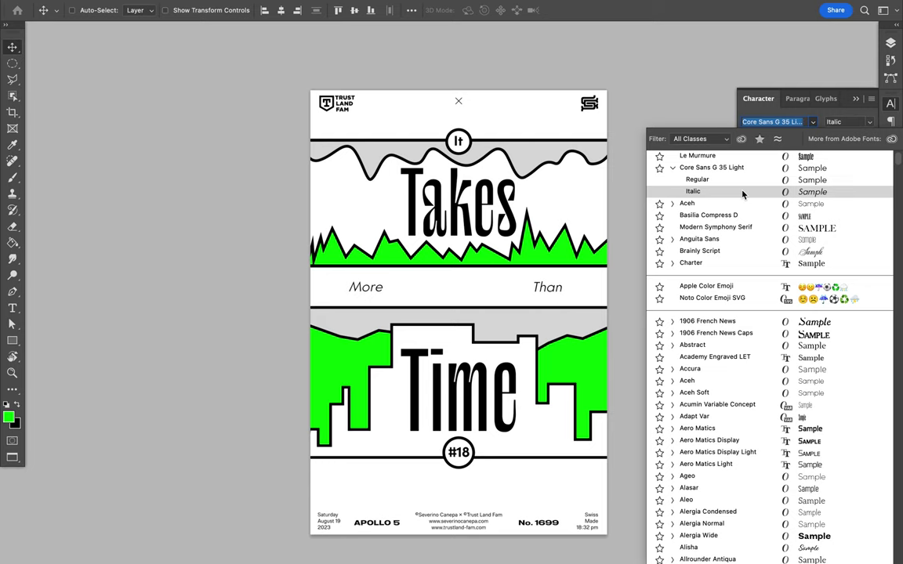
{"action": "type", "text": "core"}
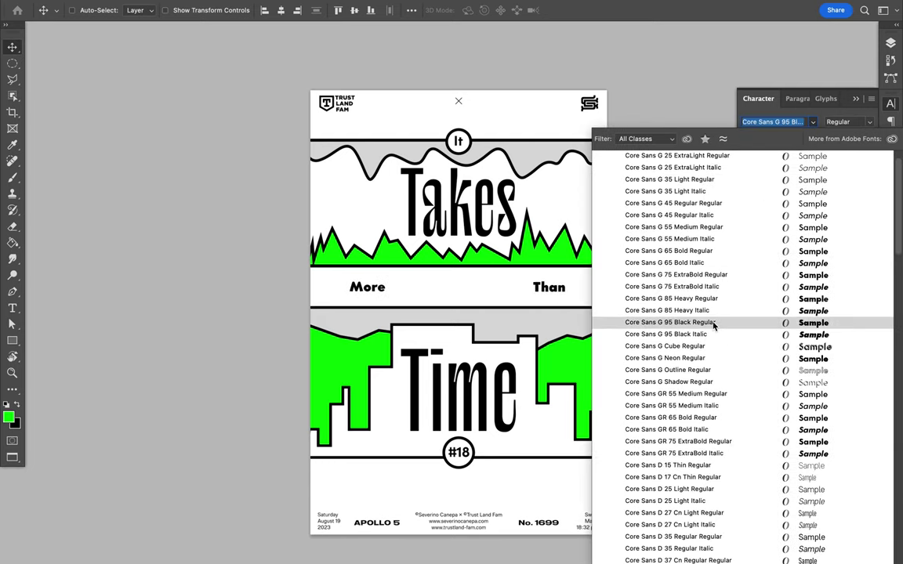
{"action": "left_click", "coordinate": [714, 325]}
{"action": "left_click", "coordinate": [283, 10]}
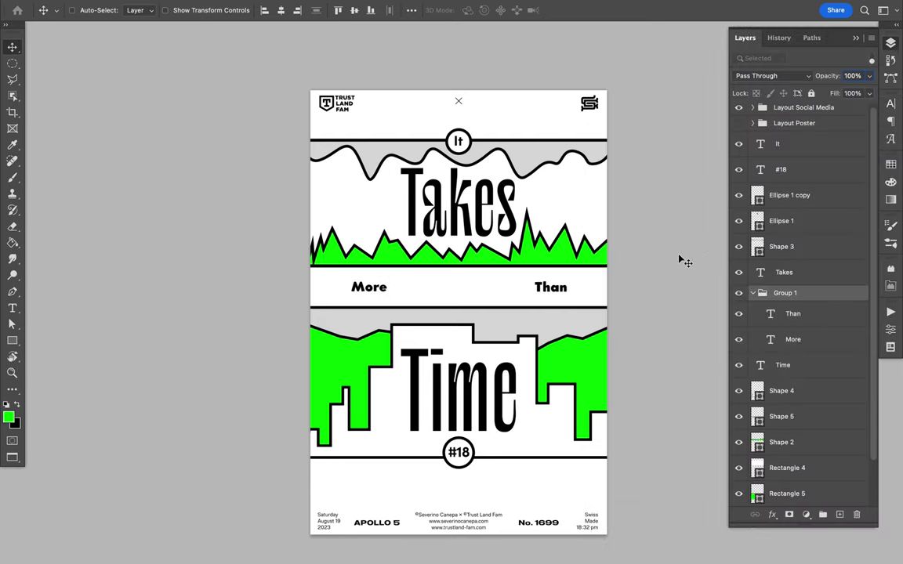
- Draw a green box framing 'More' and place a light grey copy behind 'Than'
{"action": "key", "text": "u"}
{"action": "left_click_drag", "start_coordinate": [346, 275], "coordinate": [394, 298]}
{"action": "left_click_drag", "start_coordinate": [528, 279], "coordinate": [576, 296]}
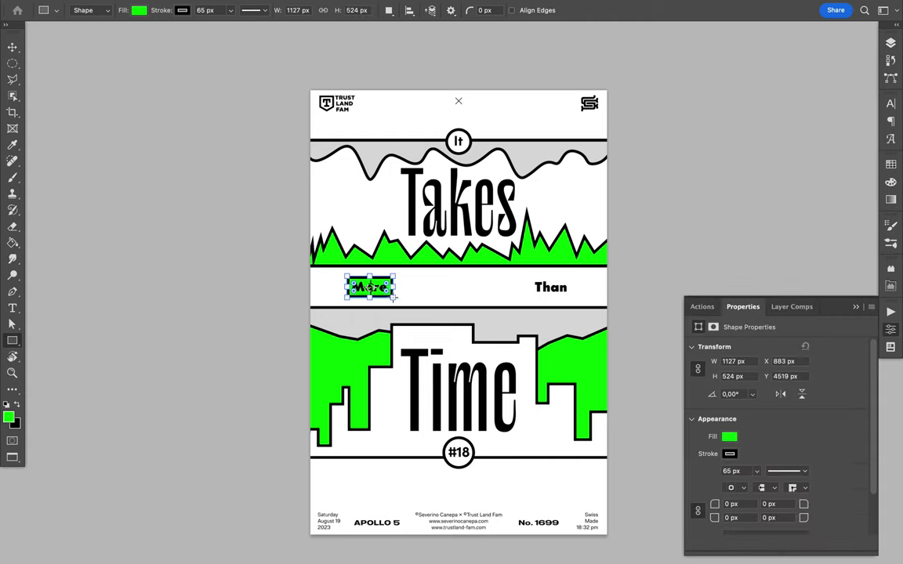
{"action": "key", "text": "v"}
{"action": "left_click_drag", "start_coordinate": [357, 287], "coordinate": [549, 287]}
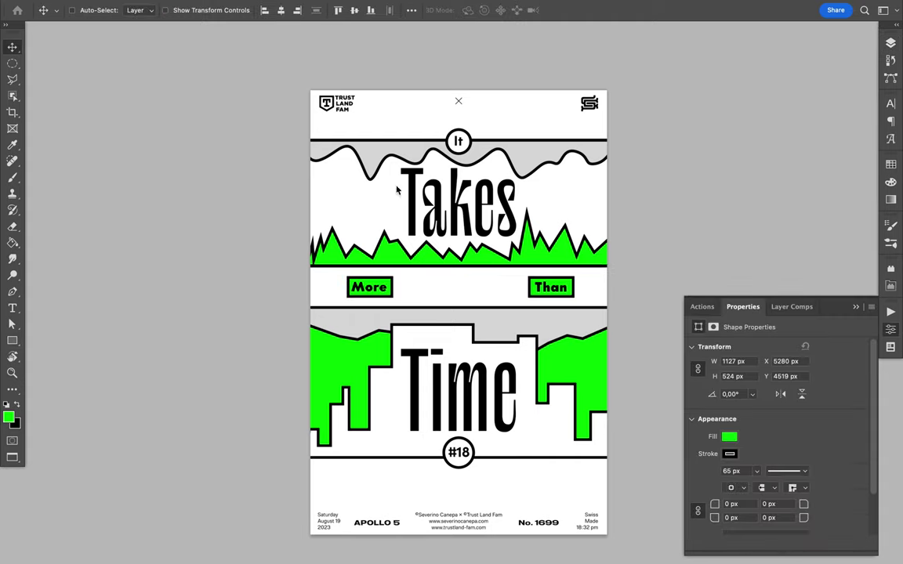
{"action": "left_click", "coordinate": [775, 197]}
{"action": "mouse_move", "coordinate": [420, 296]}
{"action": "left_mouse_down"}
{"action": "mouse_move", "coordinate": [484, 295]}
{"action": "mouse_move", "coordinate": [390, 295]}
{"action": "left_mouse_up"}
- Select the More and Than box layers and their group, and centre the group
{"action": "left_click", "coordinate": [891, 43]}
{"action": "left_click", "coordinate": [804, 365]}
{"action": "left_click", "coordinate": [797, 390], "text": "shift"}
{"action": "left_click", "coordinate": [785, 293]}
{"action": "left_click", "coordinate": [281, 10]}
- Select the lower green band and the grey wave shapes, then fit the whole poster in view
{"action": "key", "text": "ctrl+plus"}
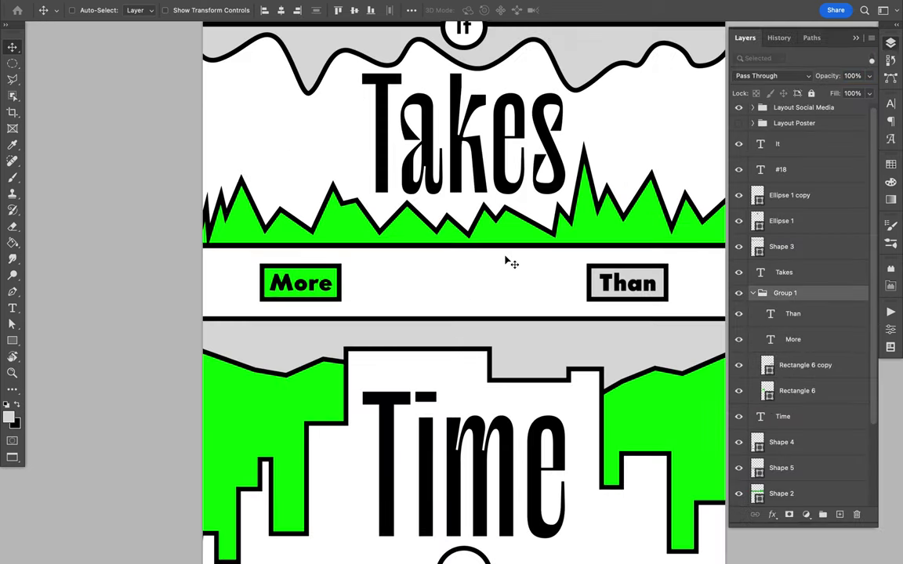
{"action": "key", "text": "a"}
{"action": "left_click", "coordinate": [232, 162]}
{"action": "scroll", "coordinate": [317, 235], "scroll_direction": "down", "scroll_amount": 3}
{"action": "left_click", "coordinate": [640, 236]}
{"action": "key", "text": "alt+bracketleft"}
{"action": "key", "text": "alt+bracketleft"}
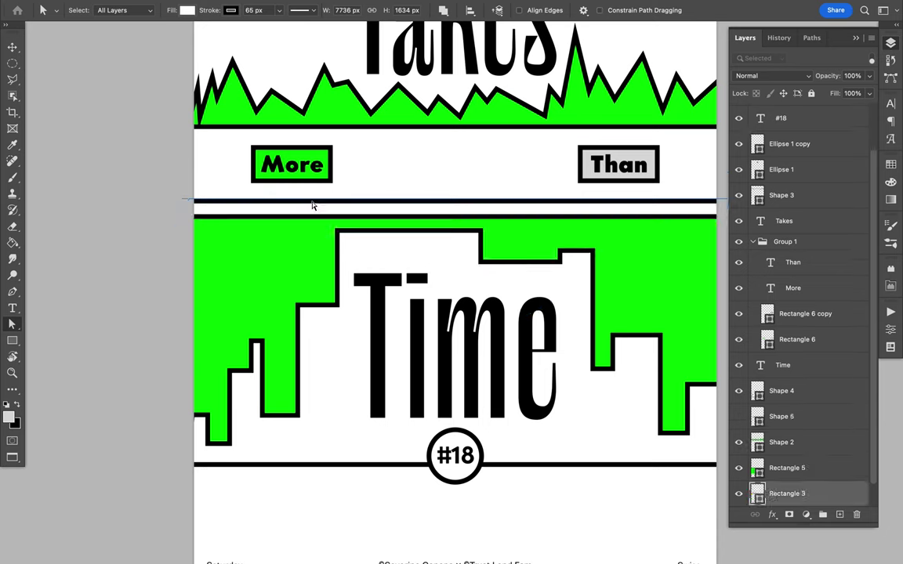
{"action": "key", "text": "alt+bracketleft"}
{"action": "key", "text": "ctrl+0"}
- Duplicate the #18 circle to the bottom of the layers and enlarge it into an outer ring
{"action": "key", "text": "v"}
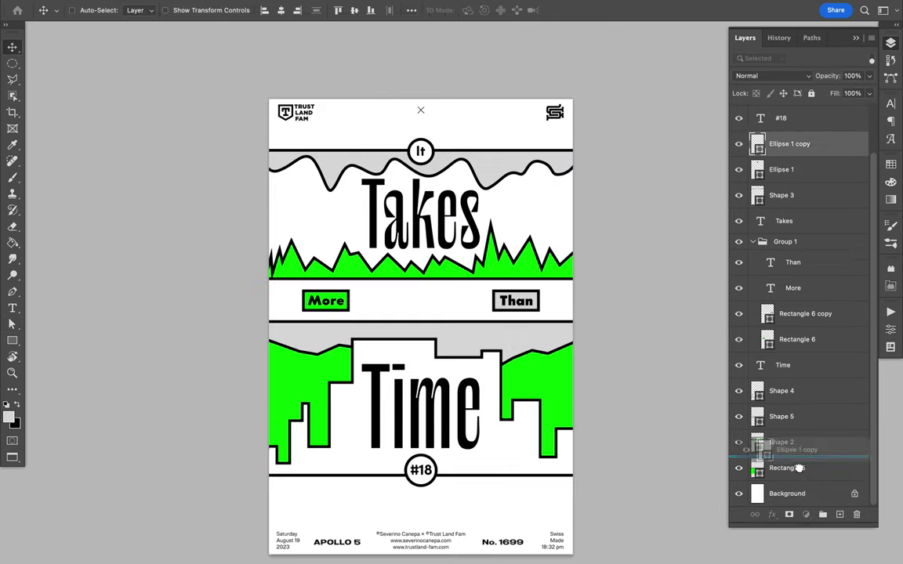
{"action": "left_click_drag", "start_coordinate": [789, 143], "coordinate": [787, 490]}
{"action": "key", "text": "ctrl+t"}
{"action": "left_click_drag", "start_coordinate": [436, 486], "coordinate": [447, 497]}
{"action": "key", "text": "Return"}
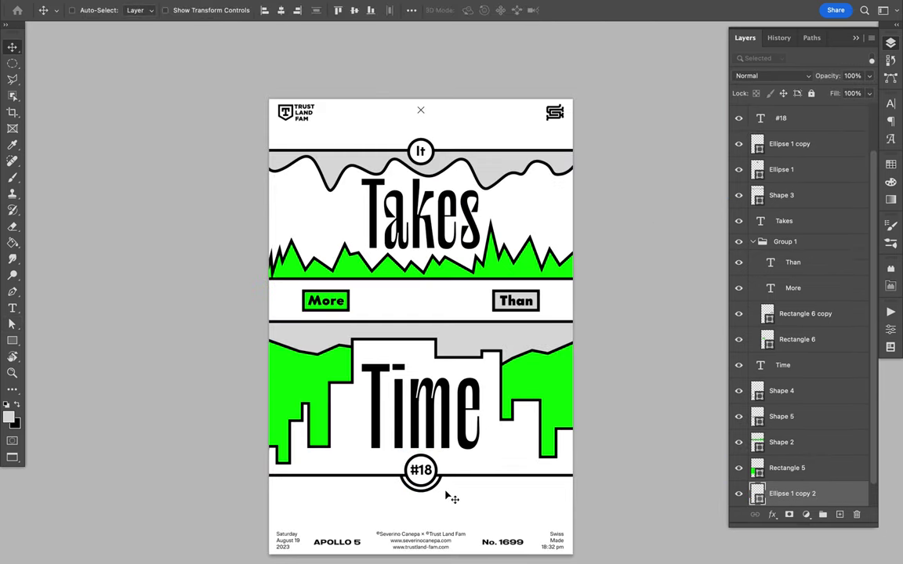
- Copy the ring up around the 'It' badge and resize the ring around '#18'
{"action": "left_click_drag", "start_coordinate": [790, 144], "coordinate": [787, 490]}
{"action": "key", "text": "ctrl+t"}
{"action": "left_click_drag", "start_coordinate": [435, 139], "coordinate": [439, 134]}
{"action": "key", "text": "Return"}
{"action": "key", "text": "ctrl+j"}
{"action": "key", "text": "ctrl+t"}
{"action": "left_click_drag", "start_coordinate": [444, 493], "coordinate": [451, 468]}
{"action": "key", "text": "Return"}
- Discard an extra ring copy and duplicate the top grey wave slightly lower for a double outline
{"action": "key", "text": "ctrl+j"}
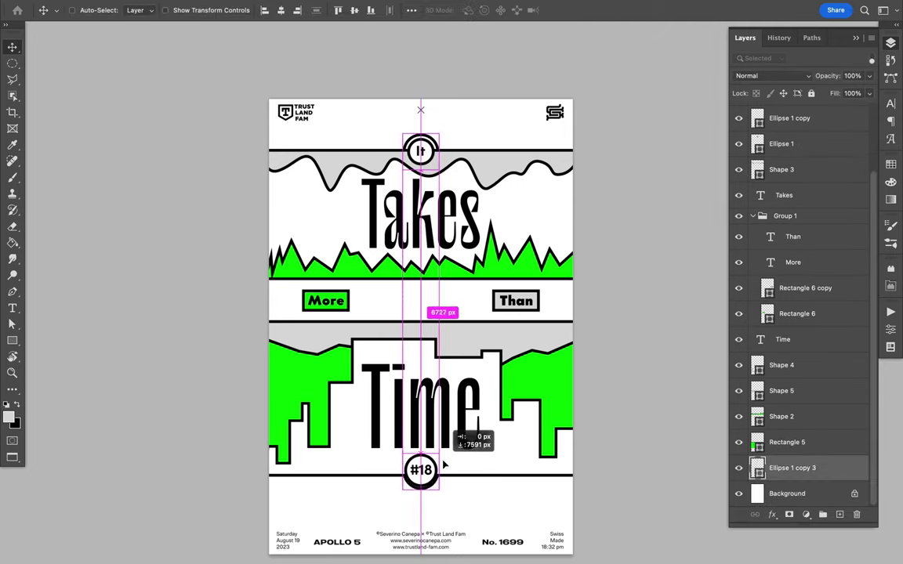
{"action": "key", "text": "ctrl+t"}
{"action": "key", "text": "Escape"}
{"action": "key", "text": "ctrl+z"}
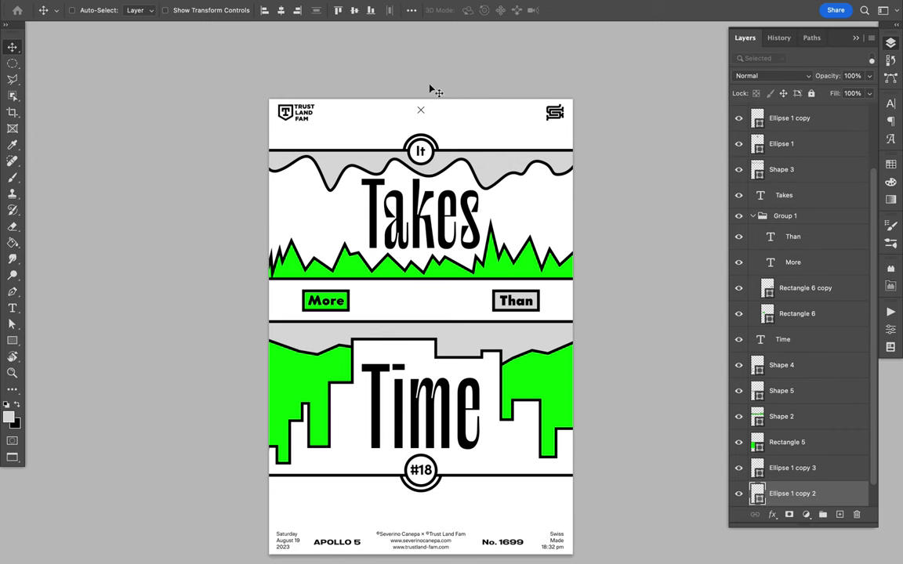
{"action": "left_click", "coordinate": [376, 158], "text": "ctrl"}
{"action": "left_click_drag", "start_coordinate": [374, 156], "coordinate": [379, 159]}
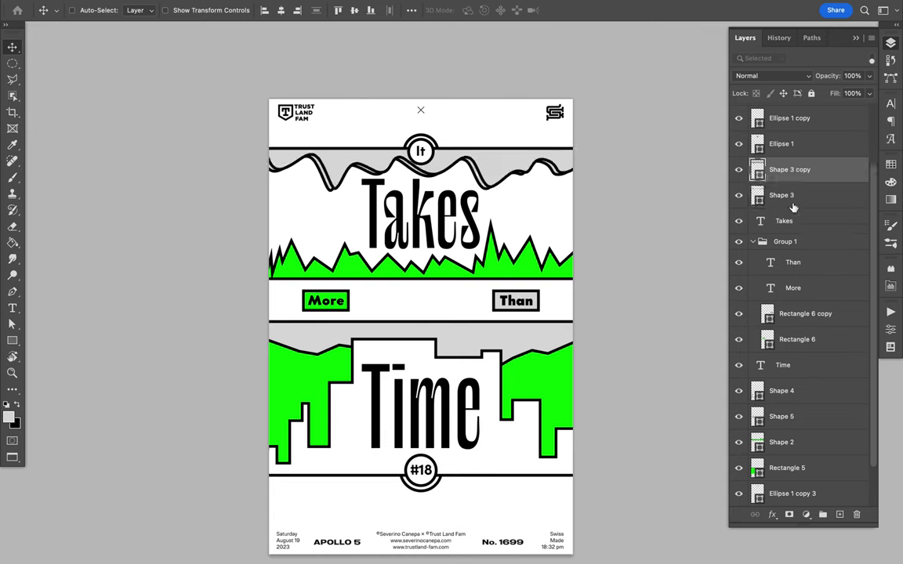
- Duplicate the lower skyline's grey wave with a slight offset, check its path, then select the #18 circle
{"action": "left_click", "coordinate": [549, 346], "text": "ctrl"}
{"action": "left_click_drag", "start_coordinate": [548, 345], "coordinate": [550, 342]}
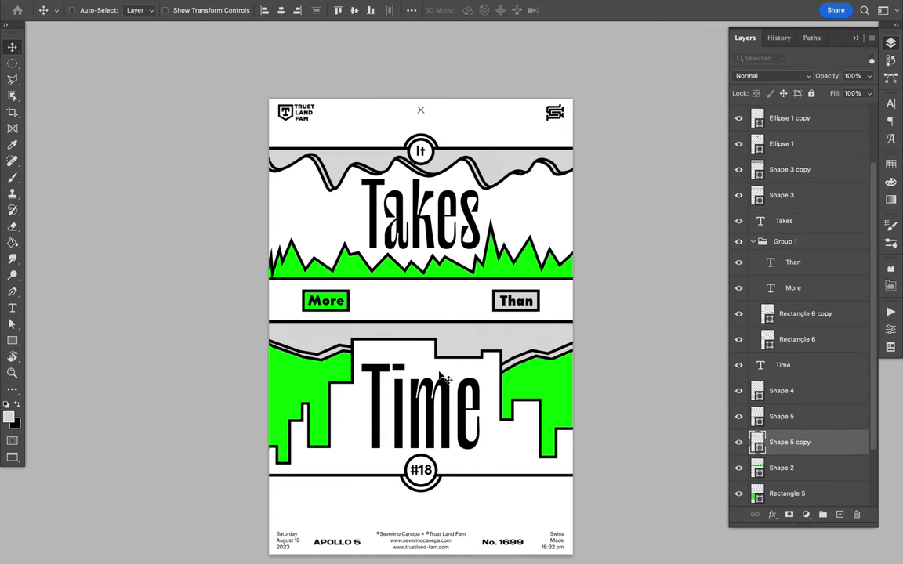
{"action": "key", "text": "a"}
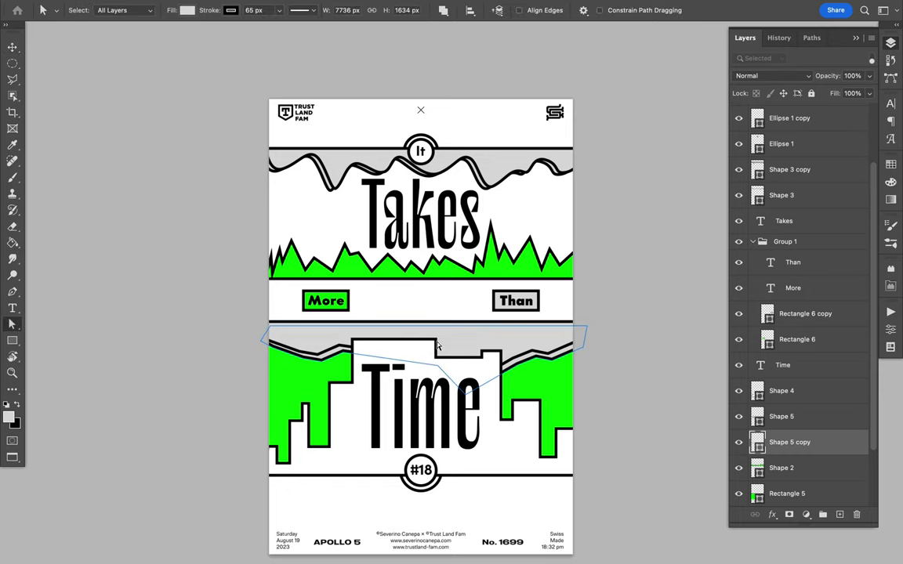
{"action": "left_click", "coordinate": [420, 353]}
{"action": "left_click", "coordinate": [447, 370]}
{"action": "left_click", "coordinate": [442, 368]}
{"action": "left_click", "coordinate": [440, 370]}
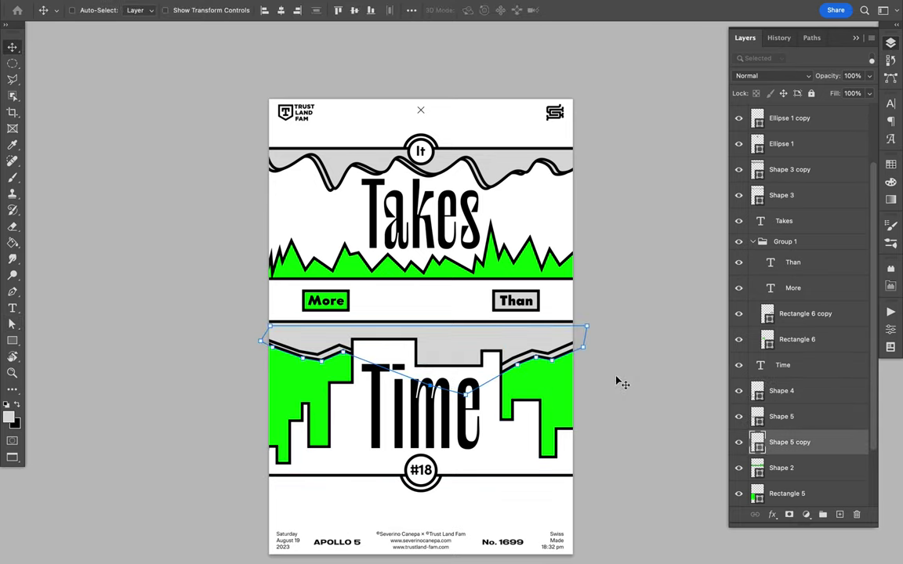
{"action": "left_click", "coordinate": [261, 274], "text": "ctrl"}
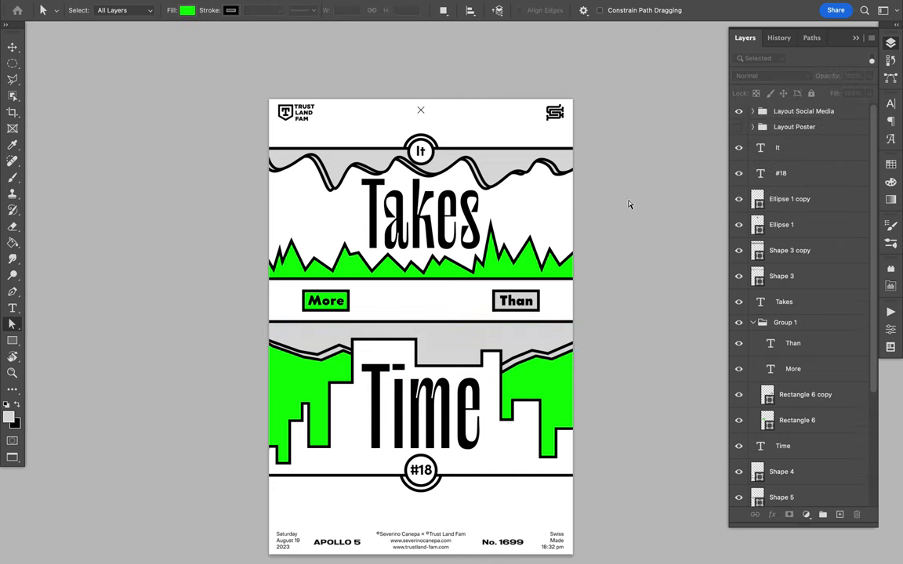
{"action": "key", "text": "v"}
{"action": "left_click", "coordinate": [424, 466]}
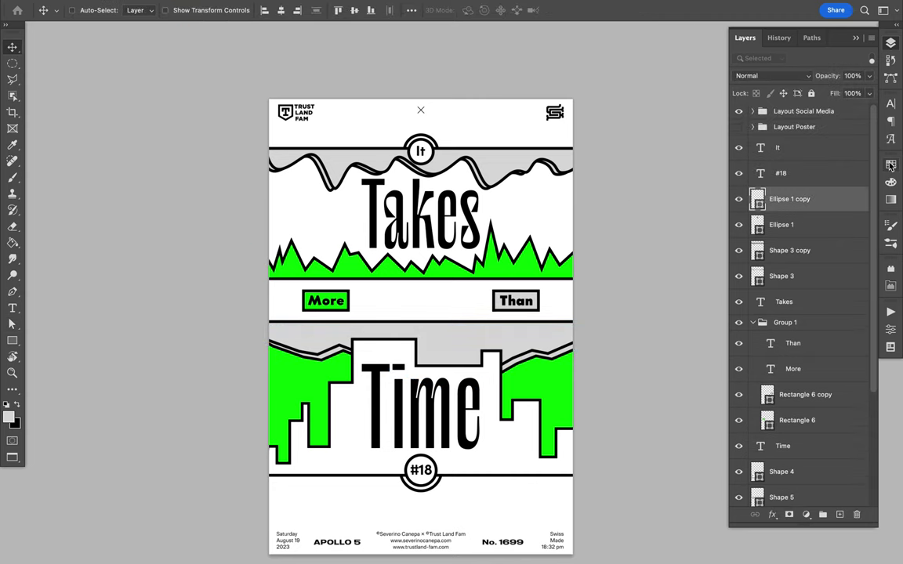
- Fill the #18 circle with the bright green foreground colour
{"action": "key", "text": "alt+BackSpace"}
{"action": "left_click", "coordinate": [821, 198]}
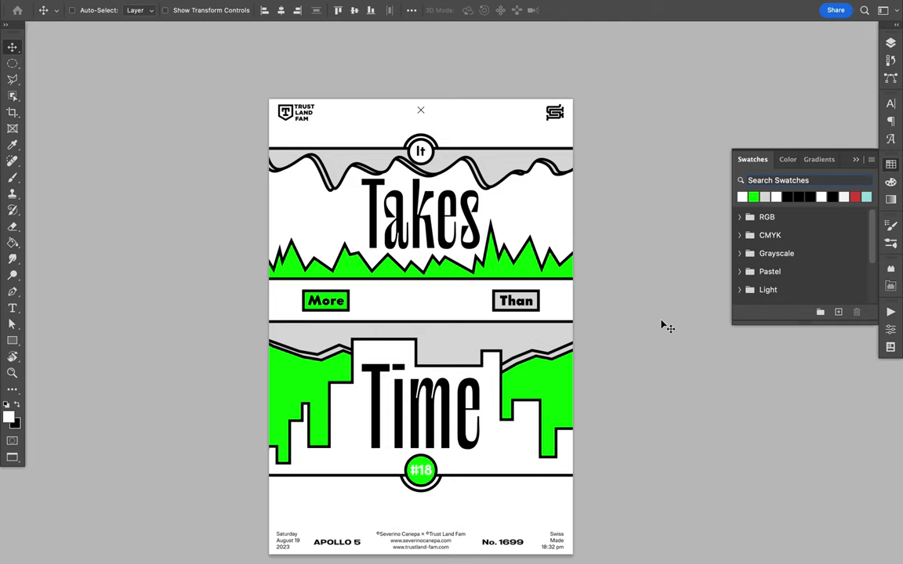